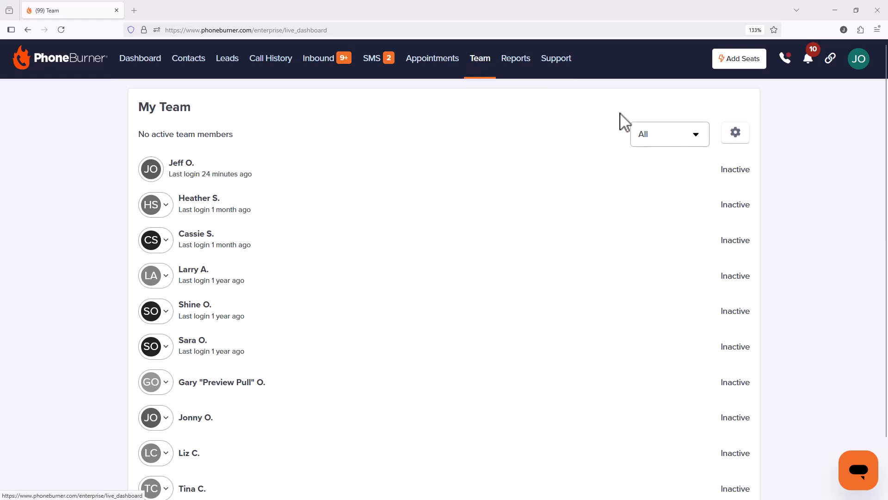
# Open the team settings from the My Team page and look over the Users list
pyautogui.click(735, 136)
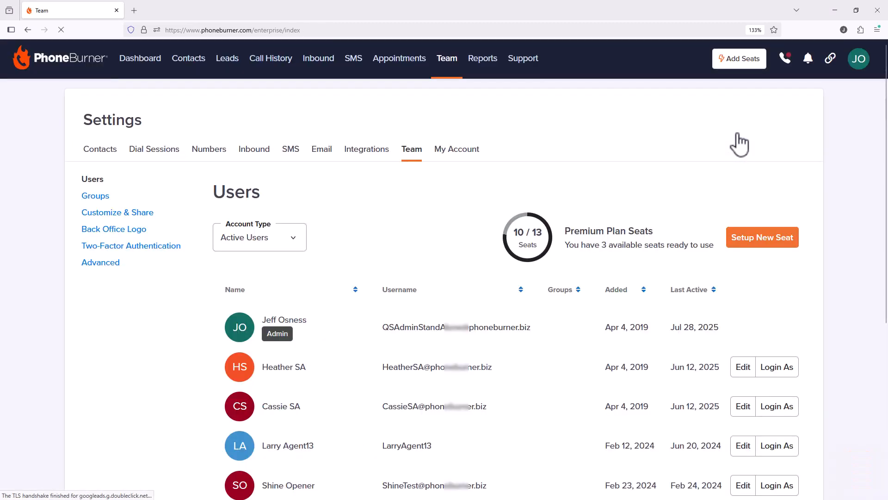
pyautogui.click(863, 64)
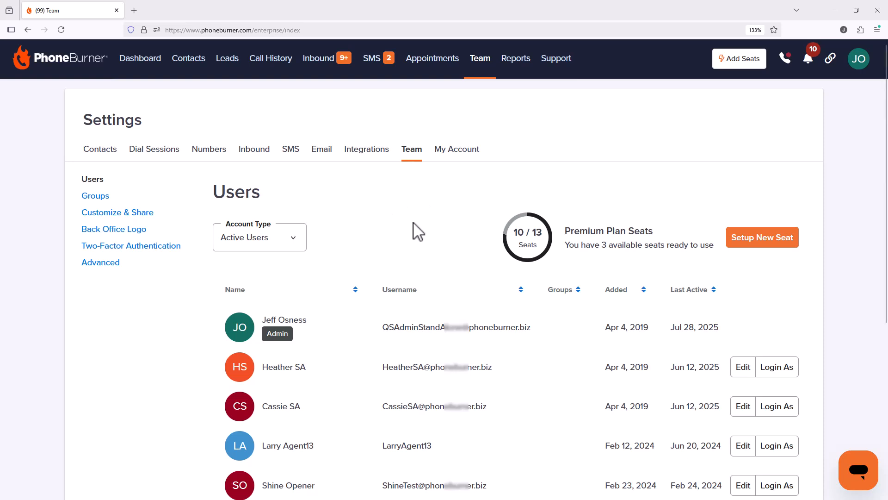
pyautogui.scroll(-5, 420, 225)
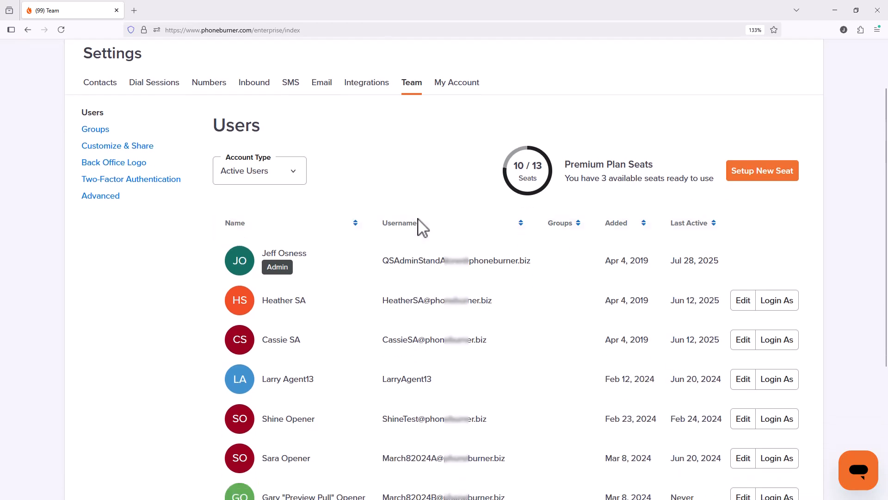
pyautogui.scroll(5, 418, 220)
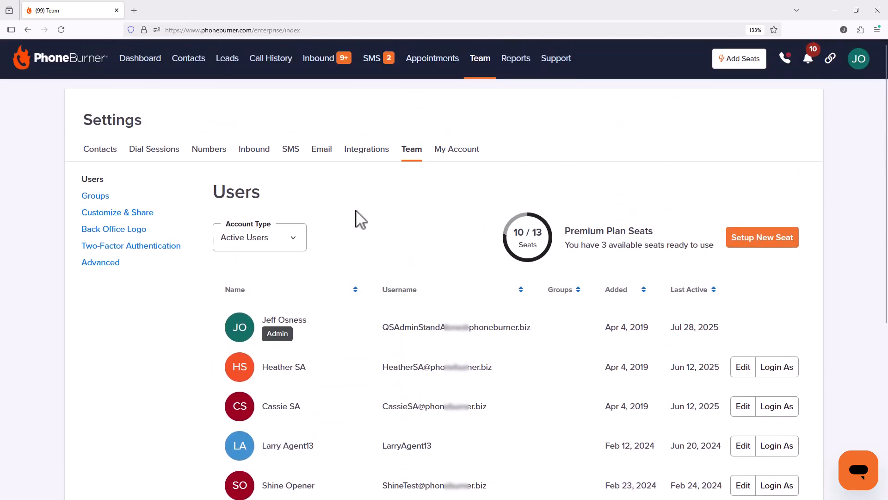
# Start a new group in the team's group settings and name it Openers
pyautogui.click(110, 204)
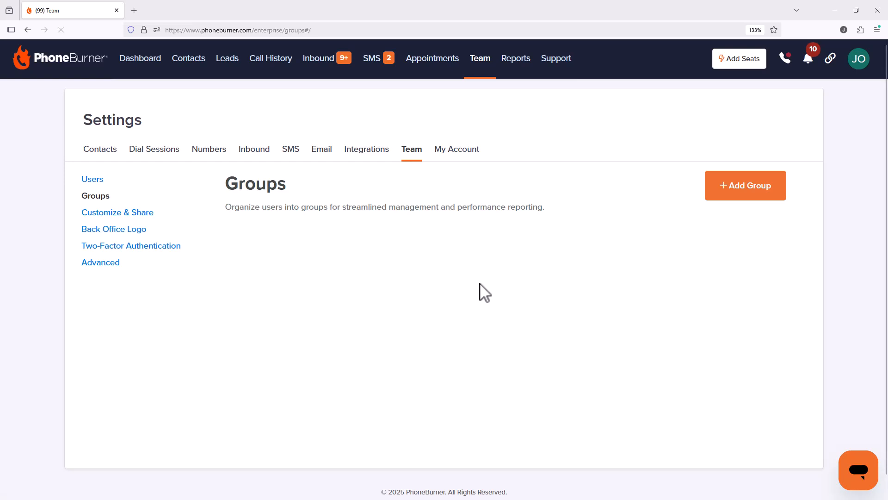
pyautogui.click(754, 191)
pyautogui.click(318, 249)
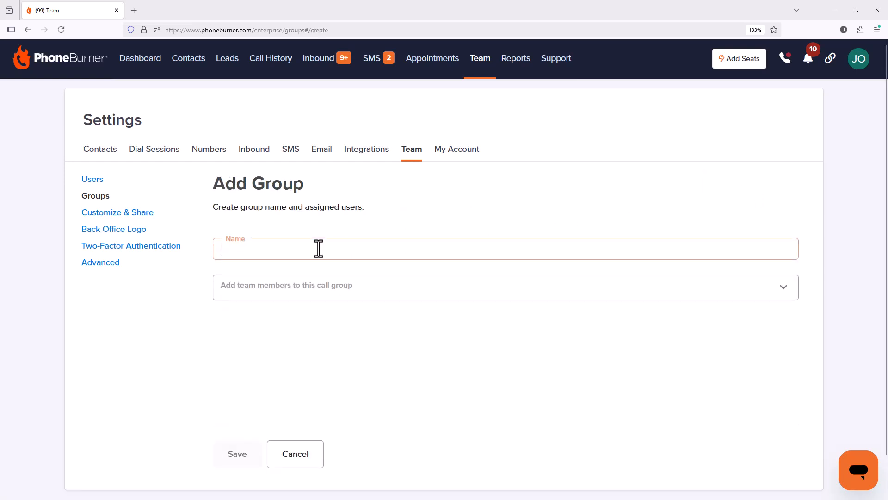
pyautogui.write('Opoen')
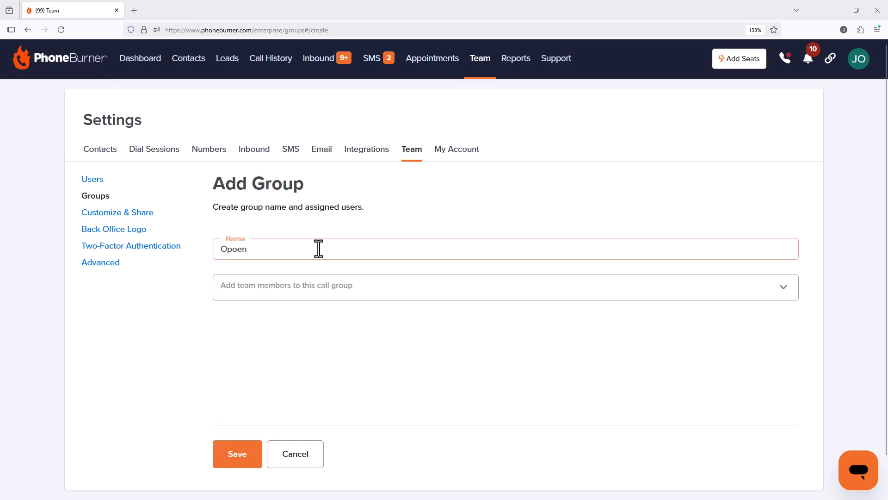
pyautogui.press('BackSpace')
pyautogui.press('BackSpace')
pyautogui.press('BackSpace')
pyautogui.write('eners')
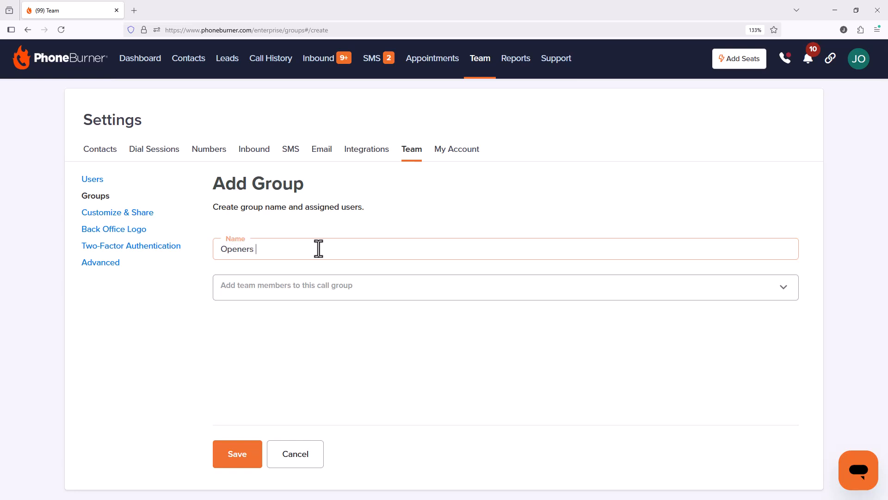
# Add the four team members labelled Opener to the new group and save it
pyautogui.click(292, 289)
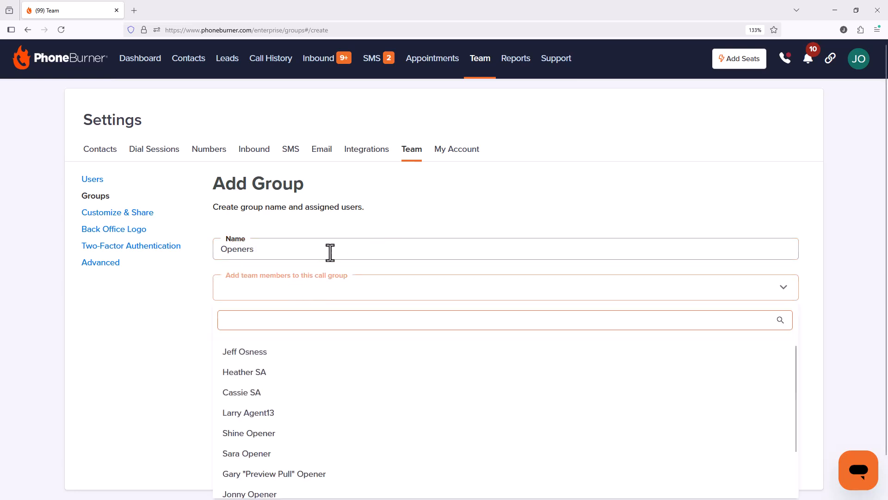
pyautogui.scroll(-1, 330, 252)
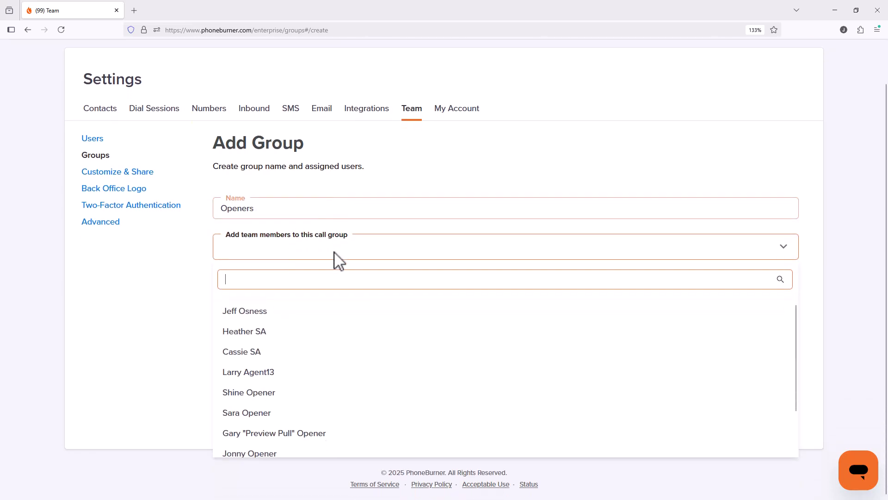
pyautogui.click(260, 394)
pyautogui.click(266, 417)
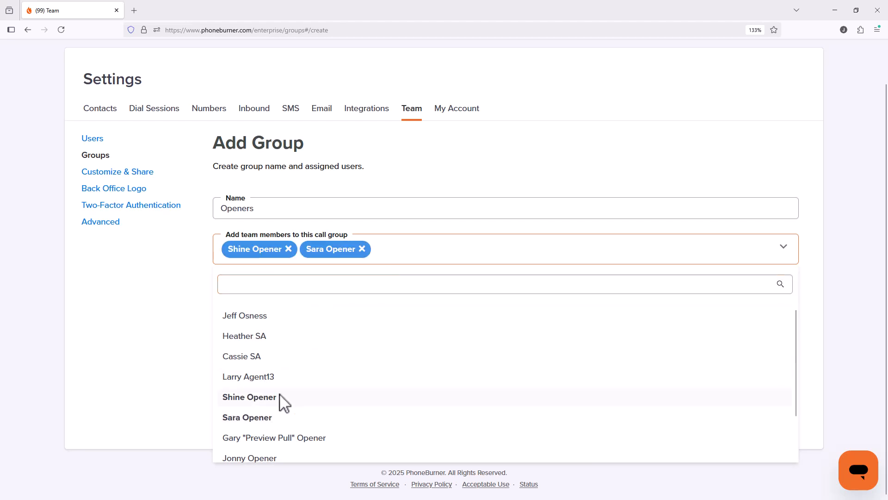
pyautogui.scroll(-2, 280, 399)
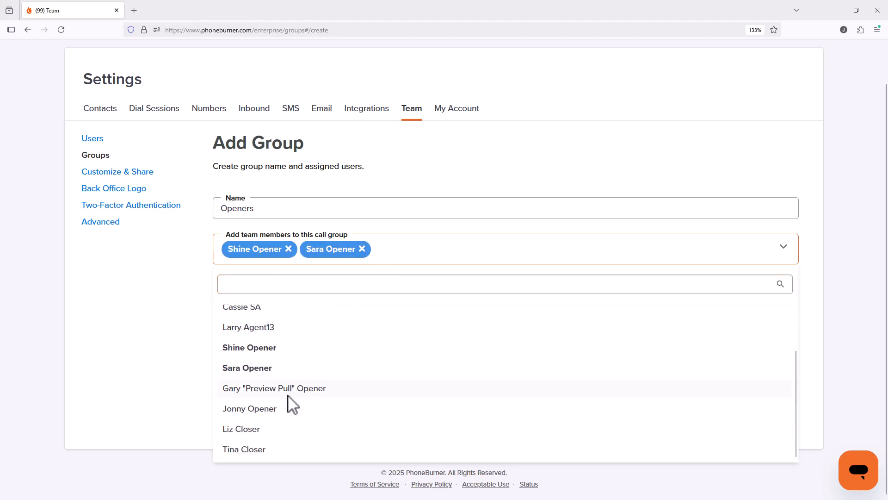
pyautogui.click(283, 390)
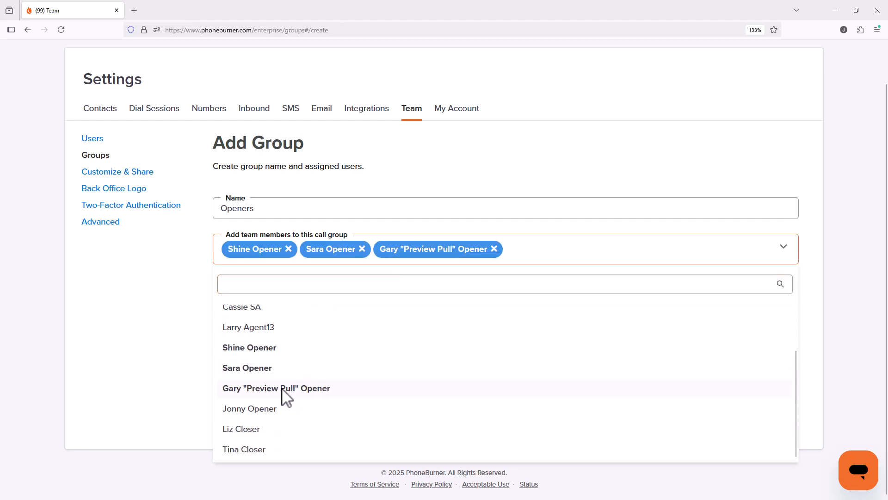
pyautogui.click(268, 410)
pyautogui.click(157, 292)
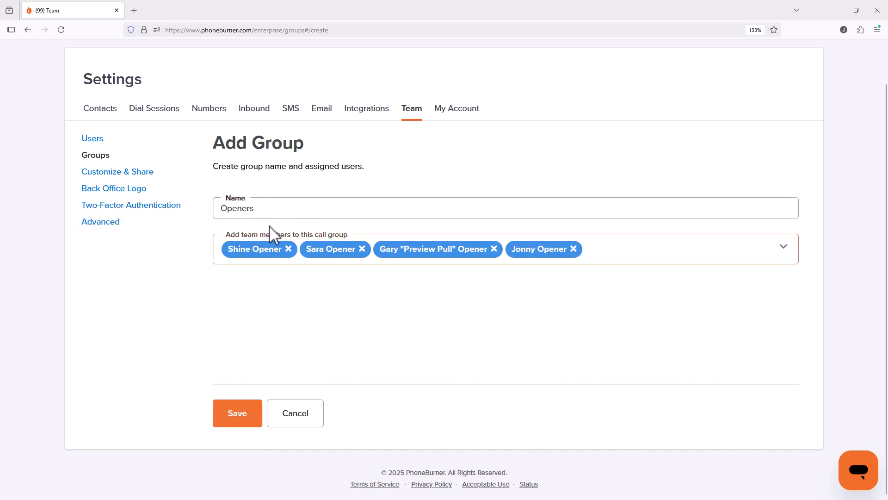
pyautogui.click(250, 417)
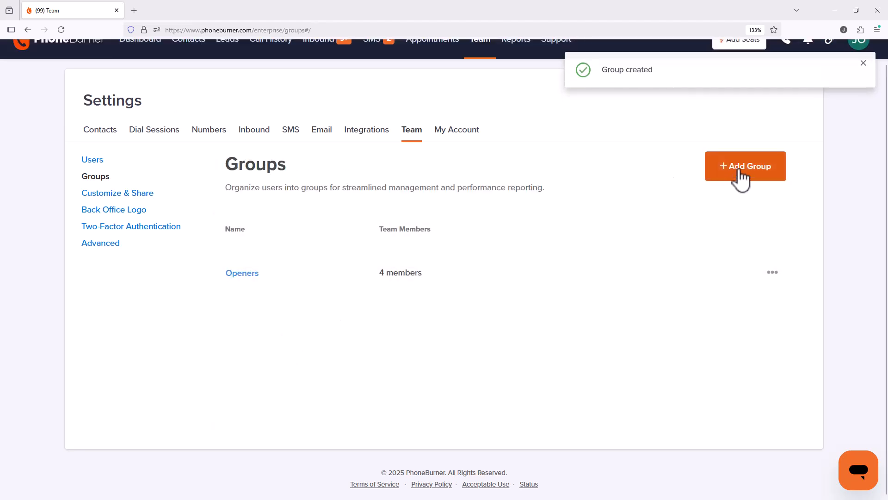
# Create a second group named Closers containing the two team members labelled Closer, and save it
pyautogui.click(761, 172)
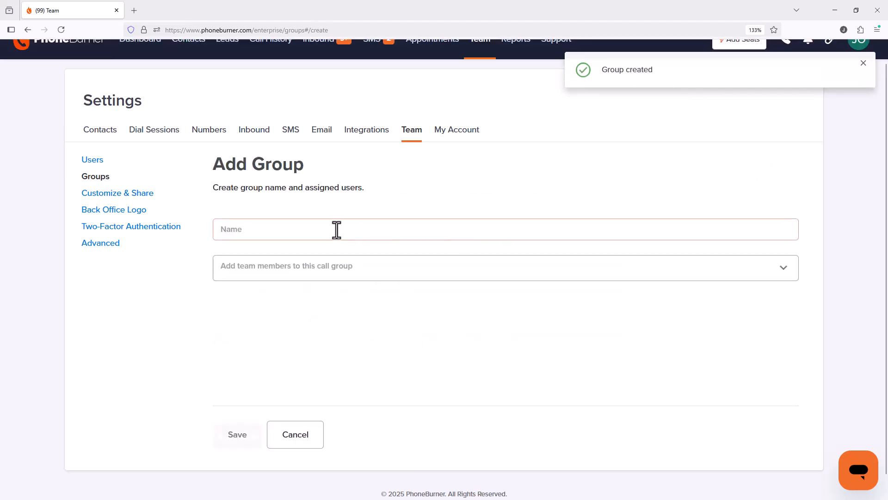
pyautogui.click(337, 229)
pyautogui.write('Closers')
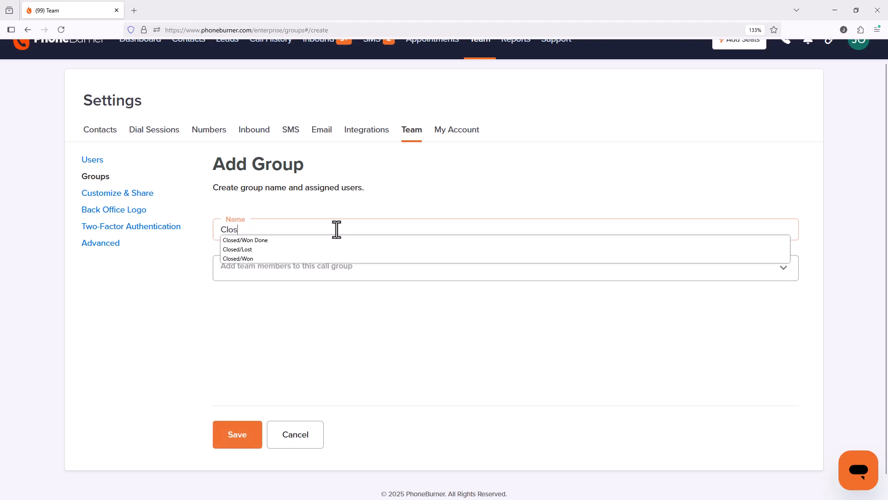
pyautogui.click(364, 276)
pyautogui.scroll(-2, 349, 370)
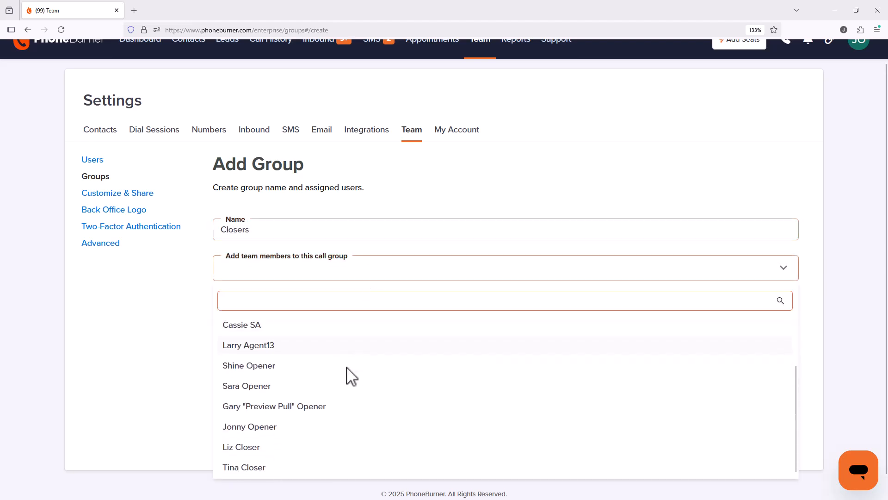
pyautogui.click(273, 447)
pyautogui.click(259, 469)
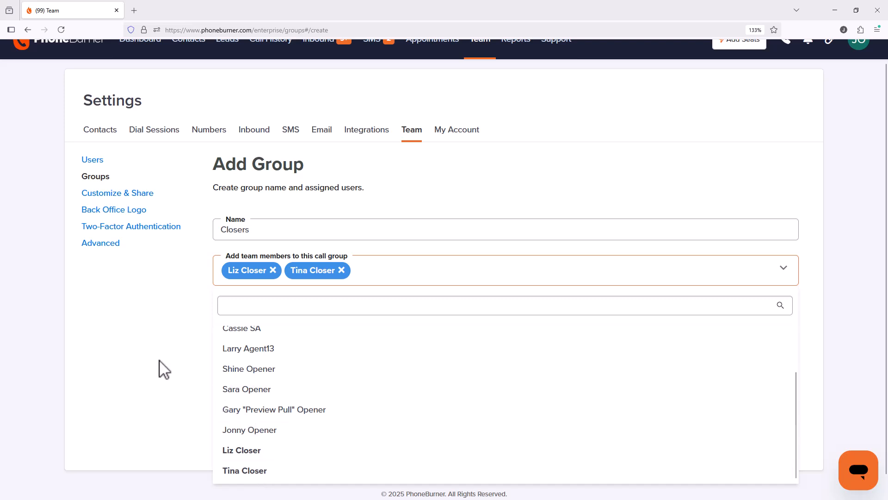
pyautogui.click(141, 348)
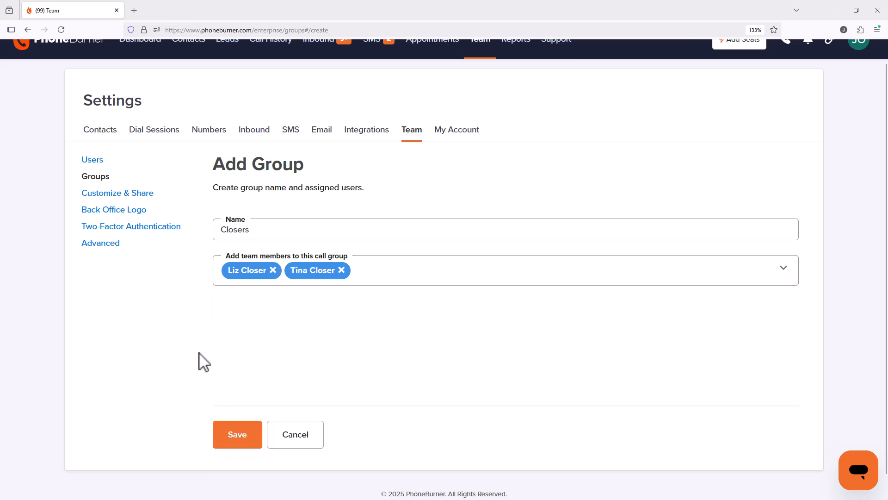
pyautogui.click(246, 432)
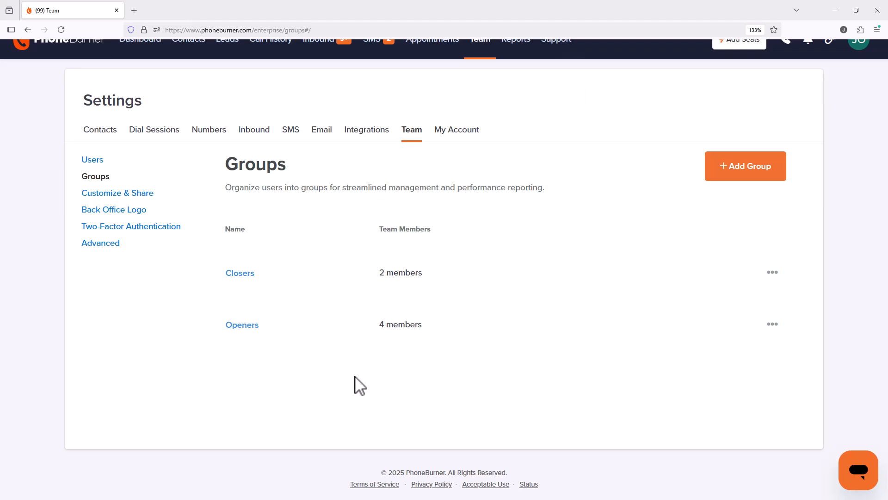
# Inspect the Closers group's available actions and its editing form, and leave the form without saving
pyautogui.click(772, 277)
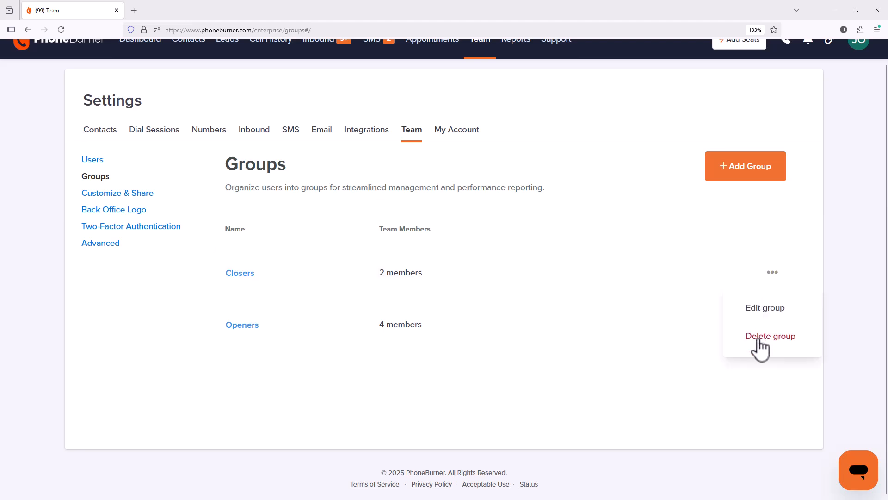
pyautogui.click(709, 226)
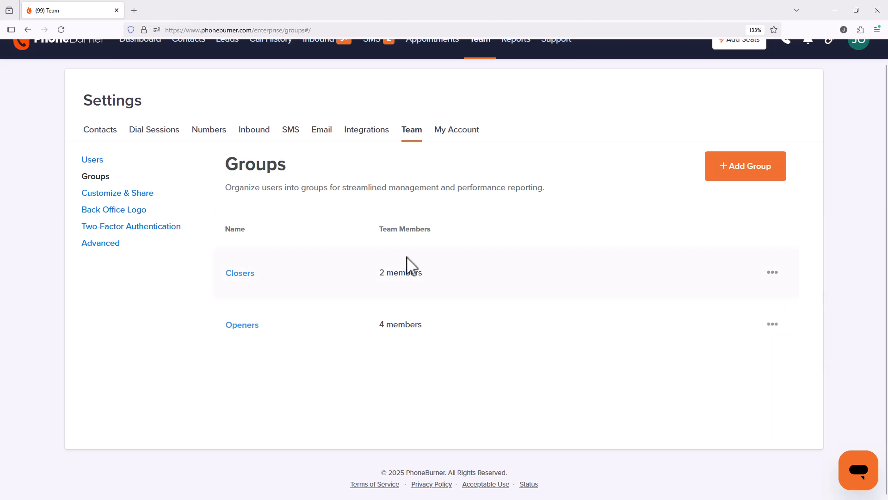
pyautogui.click(245, 273)
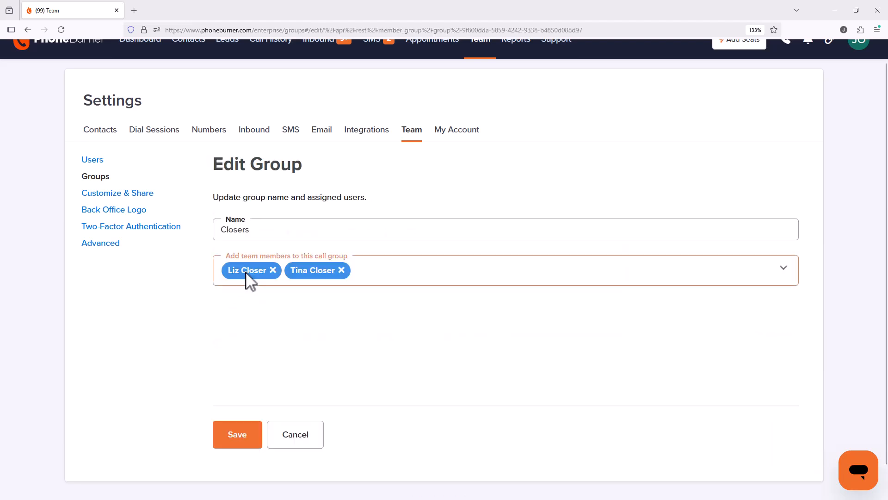
pyautogui.click(291, 437)
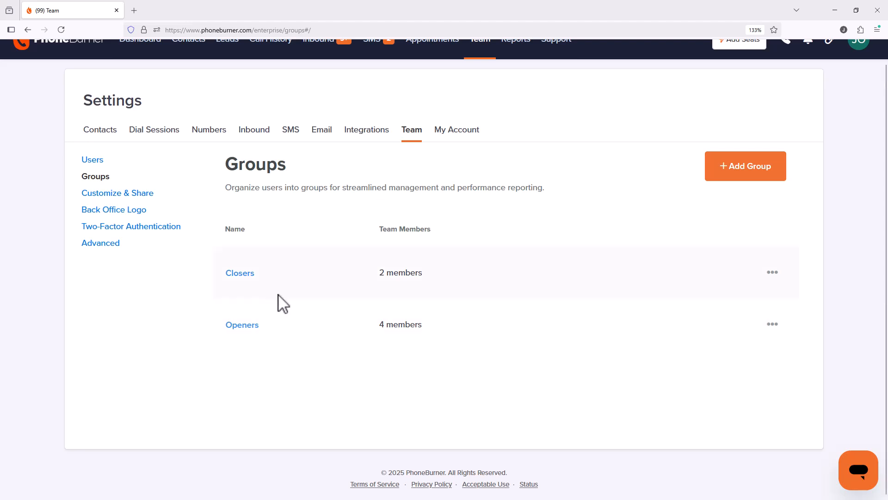
# Return to the Users list, open the first non-admin user's account for editing, and check the groups available for assignment
pyautogui.click(98, 169)
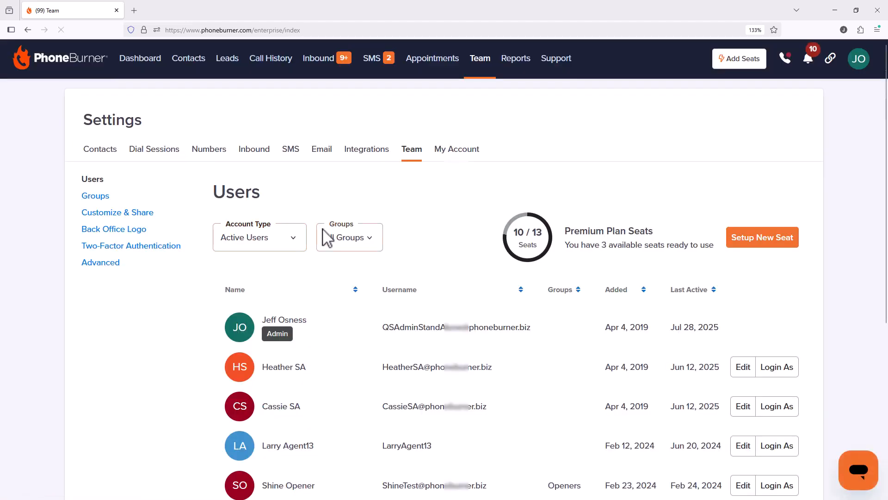
pyautogui.scroll(-3, 352, 235)
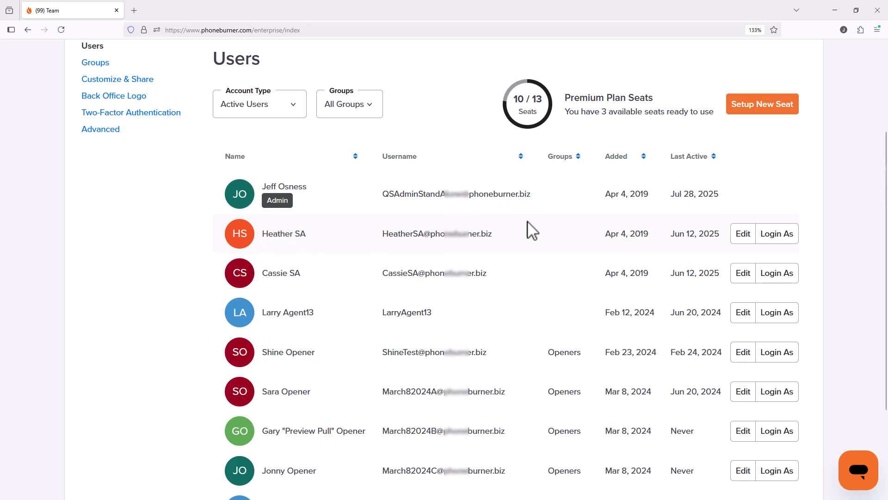
pyautogui.click(746, 237)
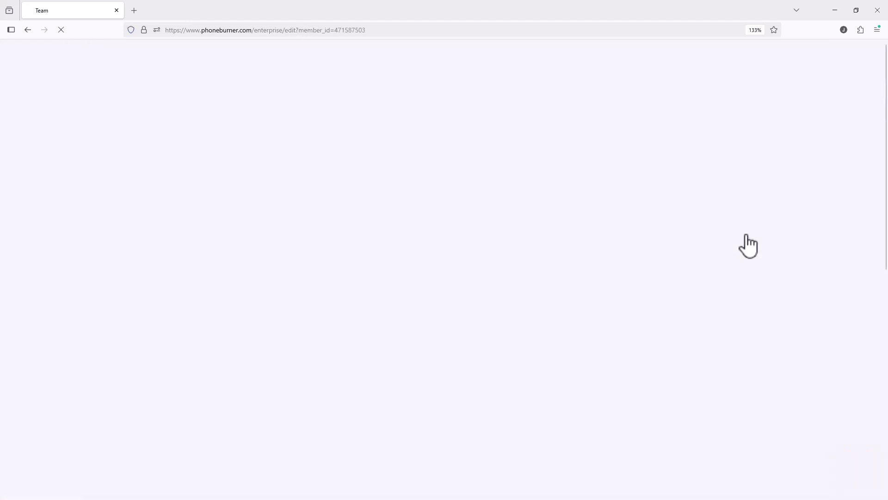
pyautogui.scroll(-3, 720, 251)
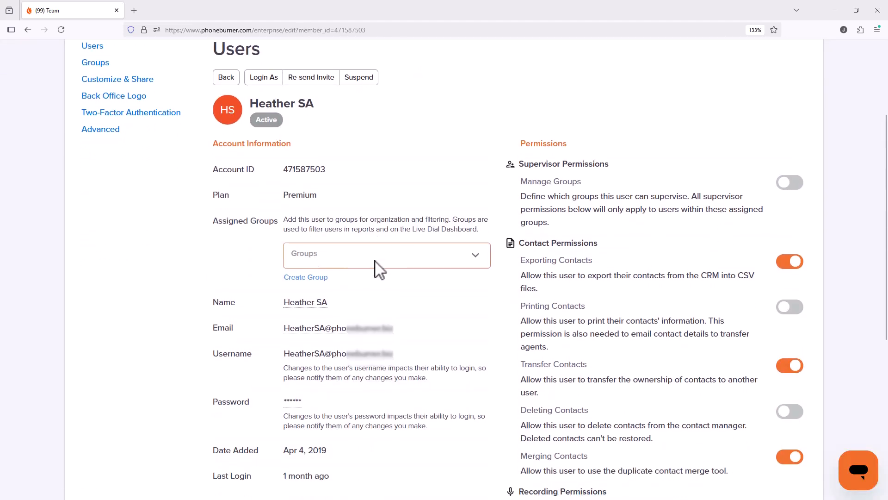
pyautogui.click(367, 265)
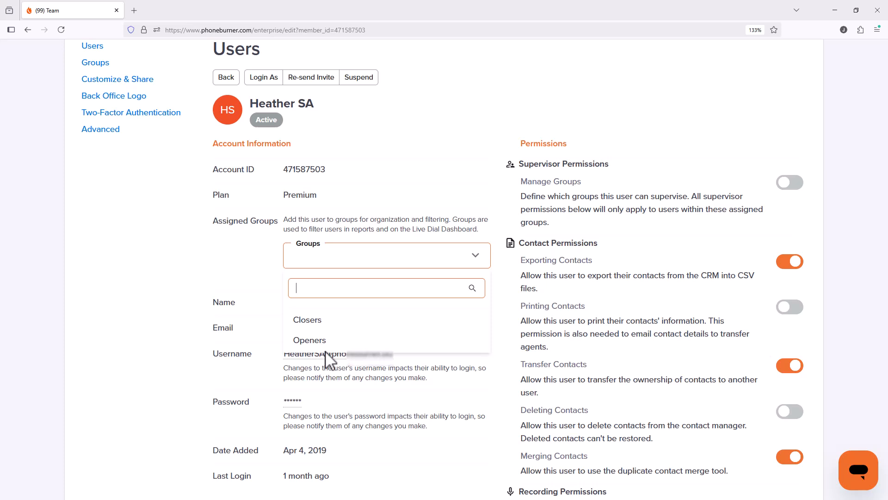
pyautogui.click(238, 242)
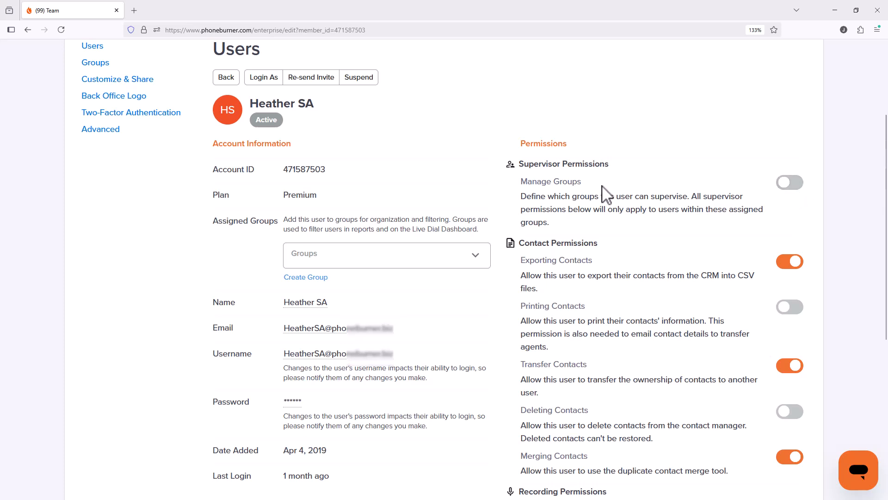
# Turn on Manage Groups for this user and limit the supervised groups to Openers only
pyautogui.click(796, 185)
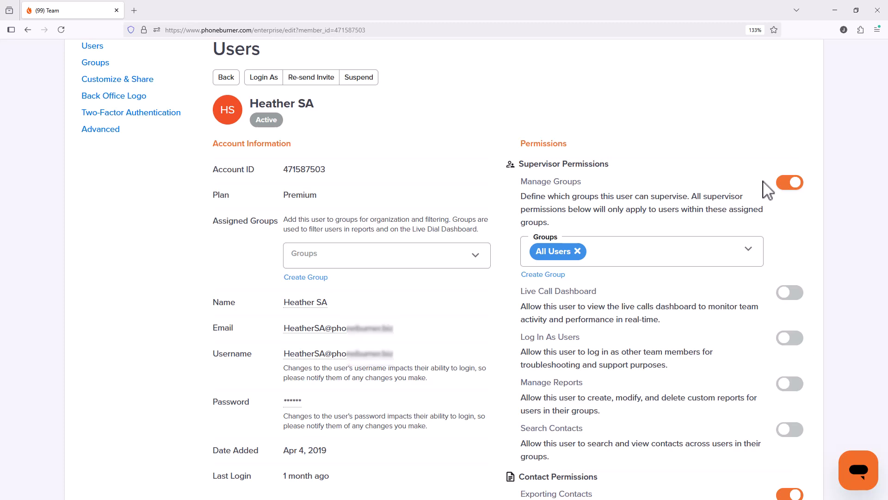
pyautogui.scroll(-3, 743, 232)
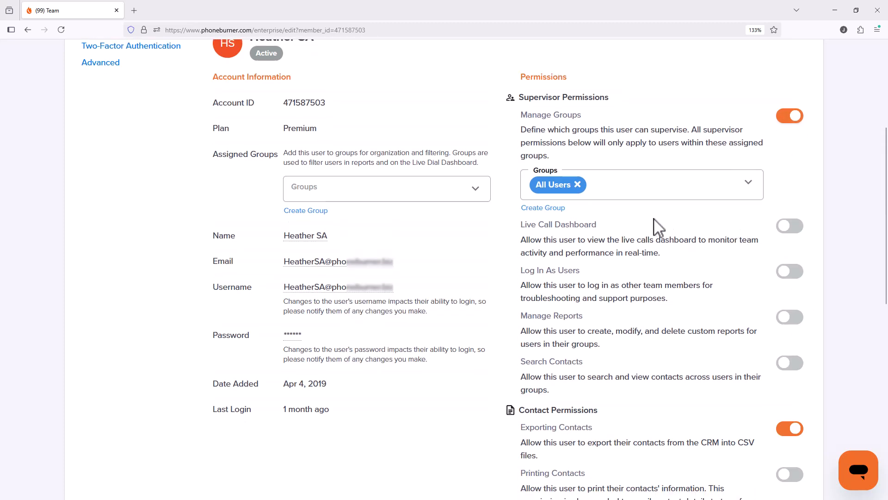
pyautogui.click(588, 196)
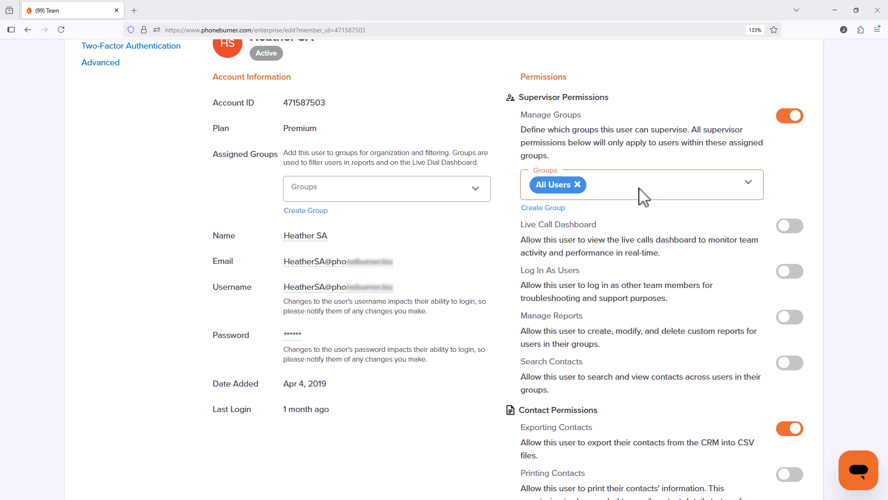
pyautogui.click(643, 198)
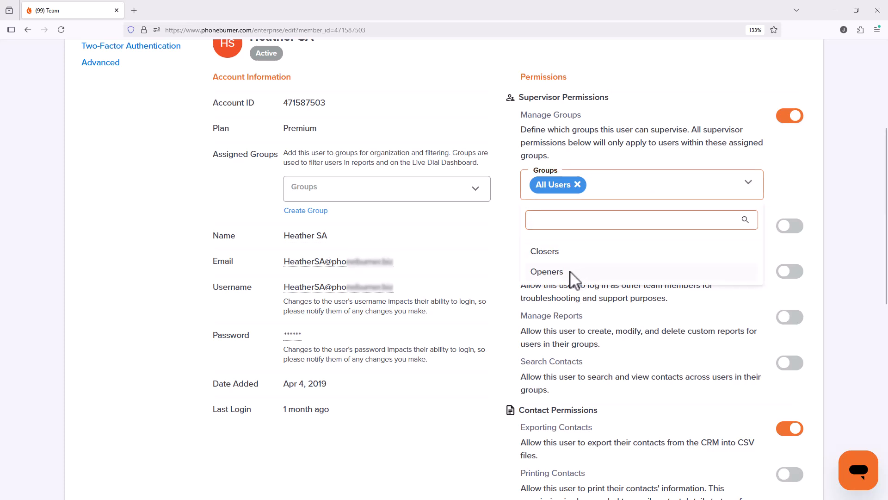
pyautogui.click(547, 272)
pyautogui.click(545, 254)
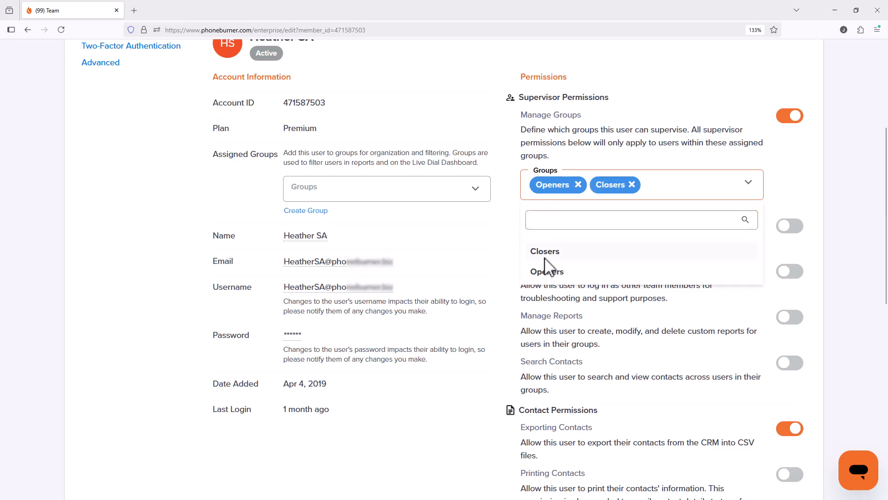
pyautogui.click(631, 185)
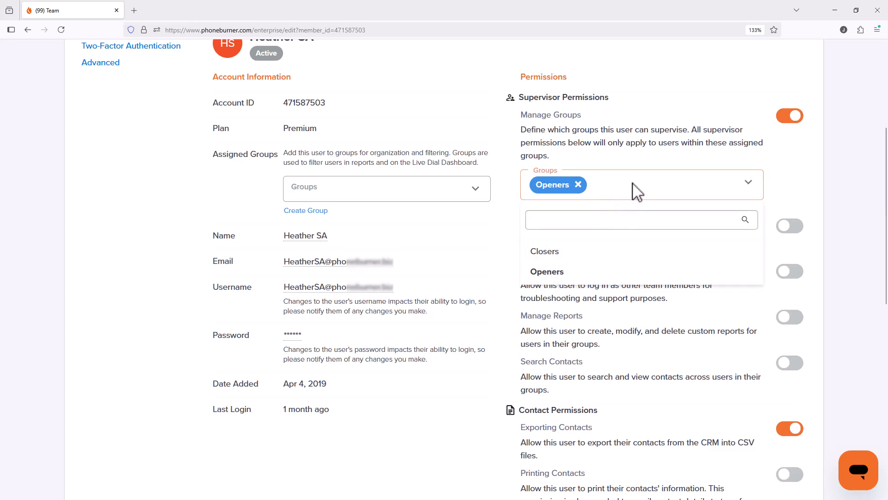
pyautogui.click(759, 145)
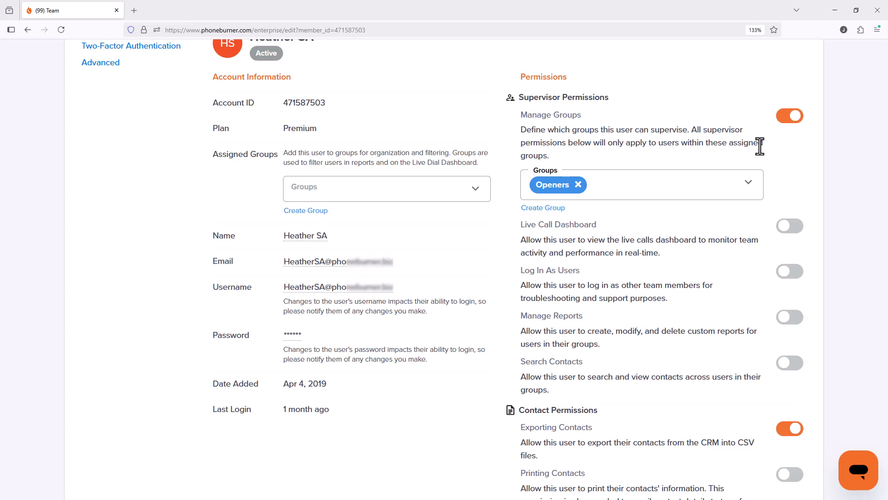
pyautogui.scroll(2, 694, 149)
pyautogui.click(561, 259)
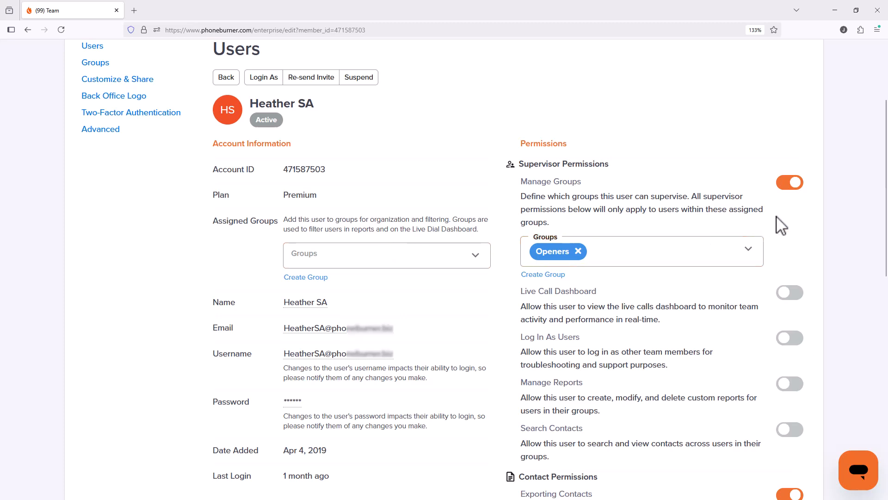
# Enable the Live Call Dashboard, Log In As Users, Manage Reports and Search Contacts supervisor permissions for this user
pyautogui.scroll(-3, 779, 225)
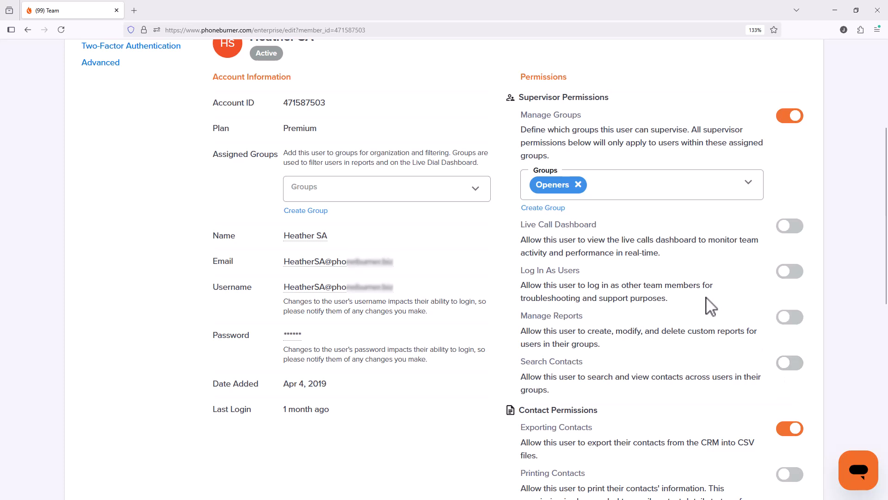
pyautogui.click(793, 233)
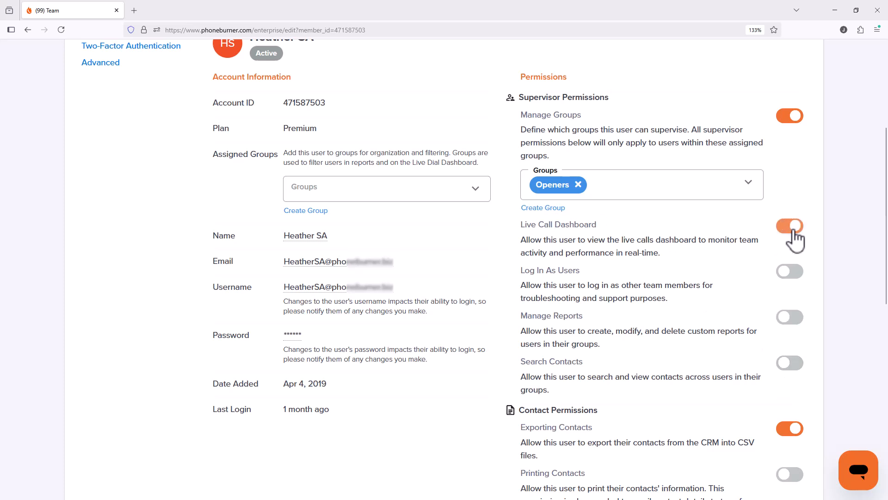
pyautogui.click(792, 272)
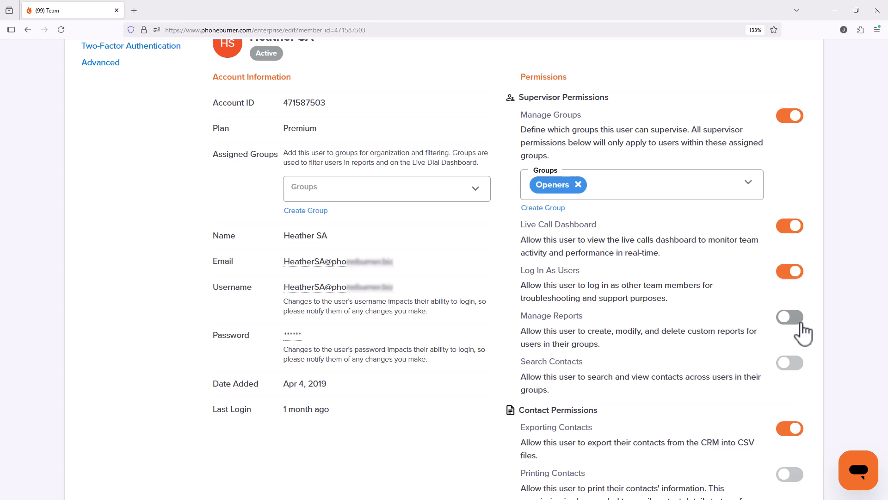
pyautogui.click(802, 333)
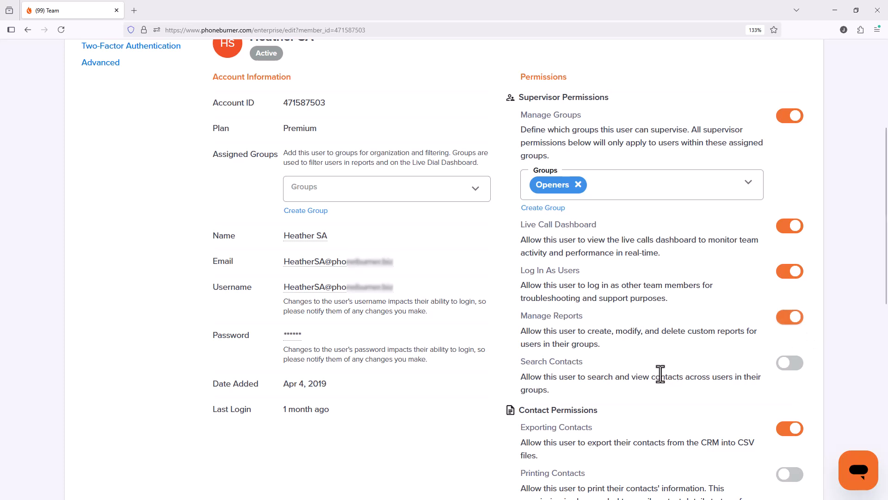
pyautogui.click(804, 373)
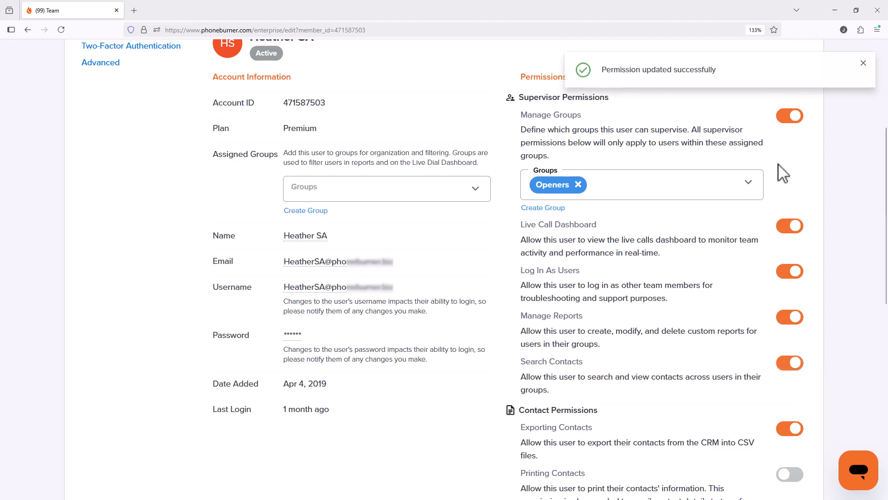
pyautogui.scroll(-10, 792, 261)
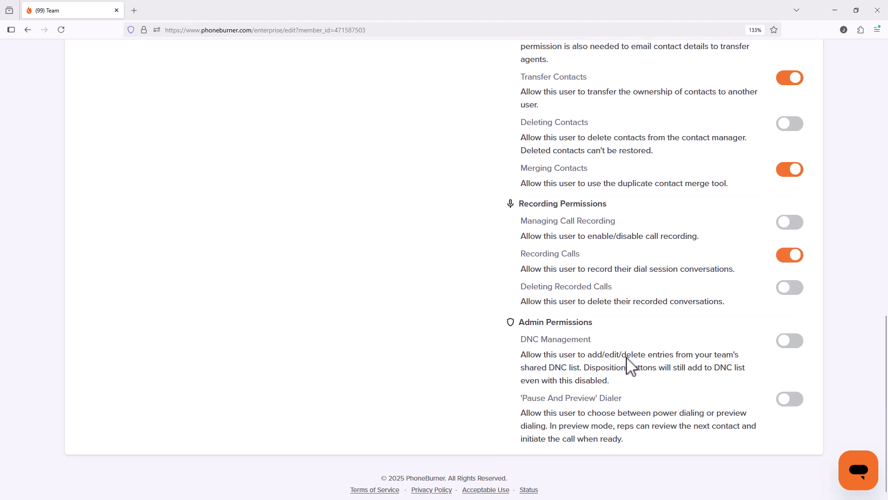
pyautogui.scroll(10, 630, 366)
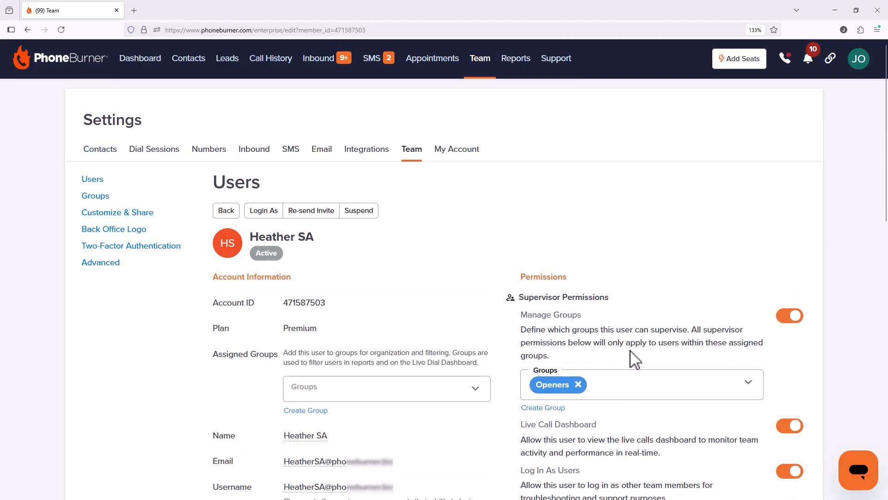
# Return to the Users list, open the second non-admin user's account for editing, and assign that user to the Closers group
pyautogui.click(225, 211)
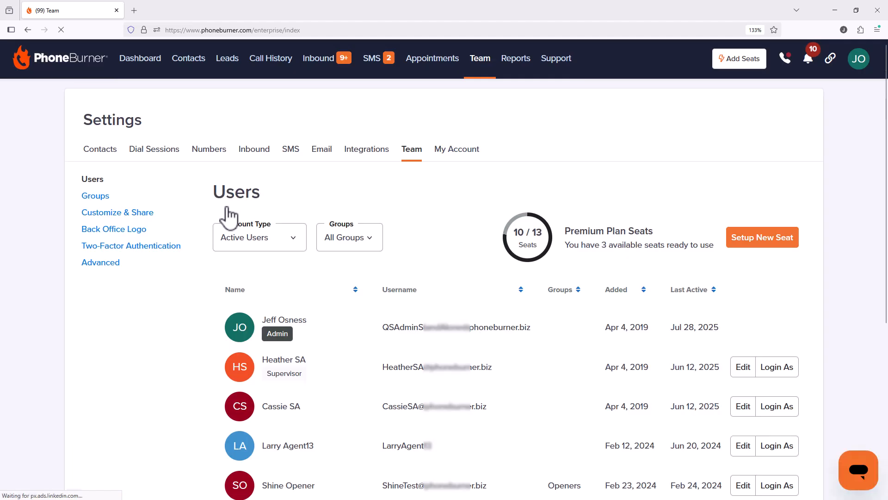
pyautogui.scroll(-3, 228, 217)
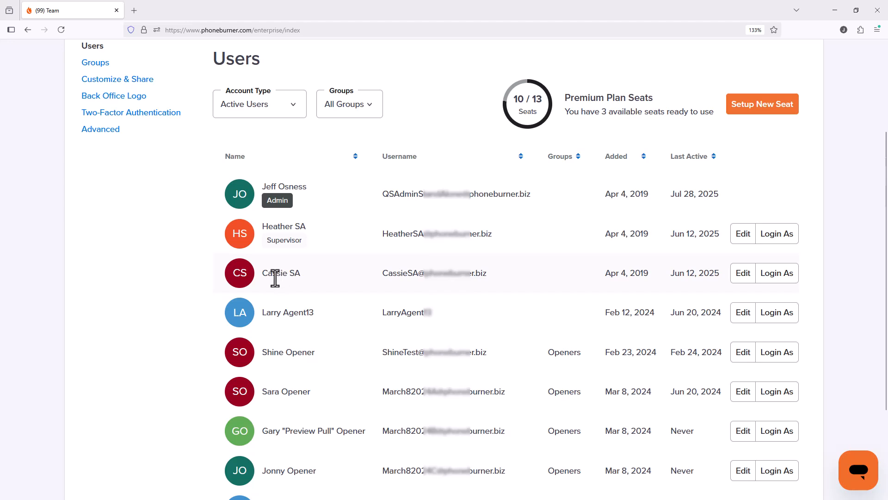
pyautogui.click(743, 273)
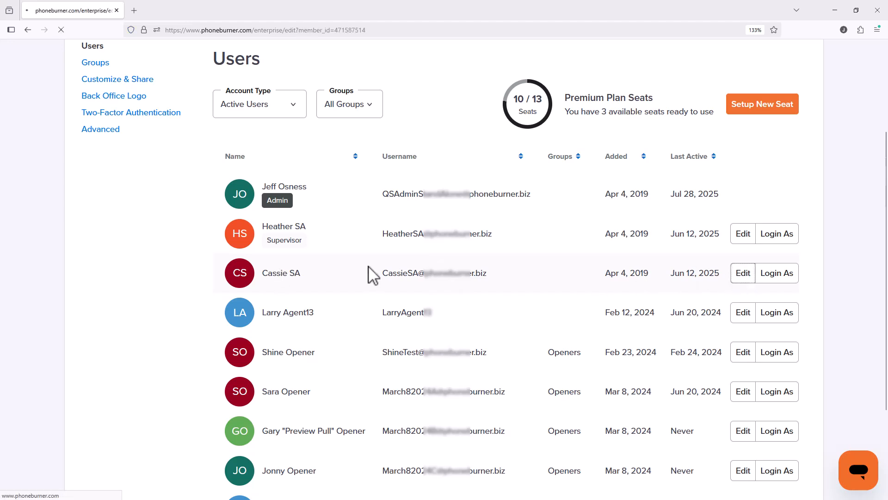
pyautogui.scroll(-3, 331, 242)
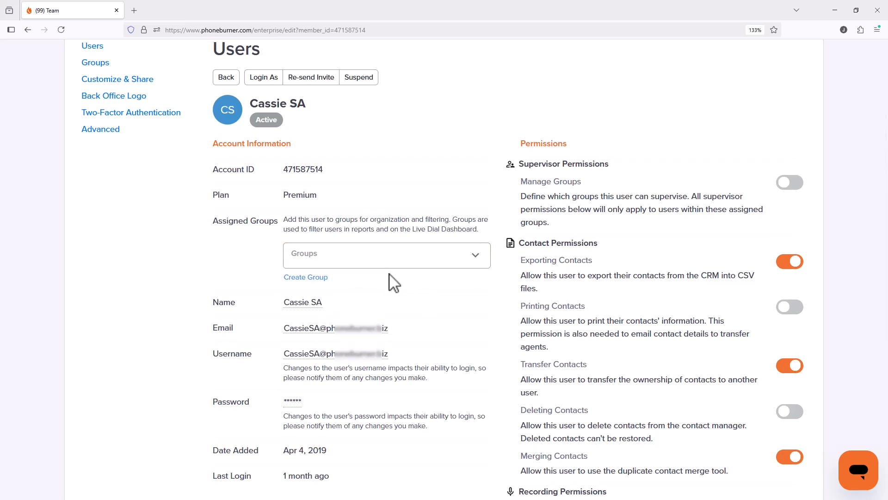
pyautogui.click(393, 258)
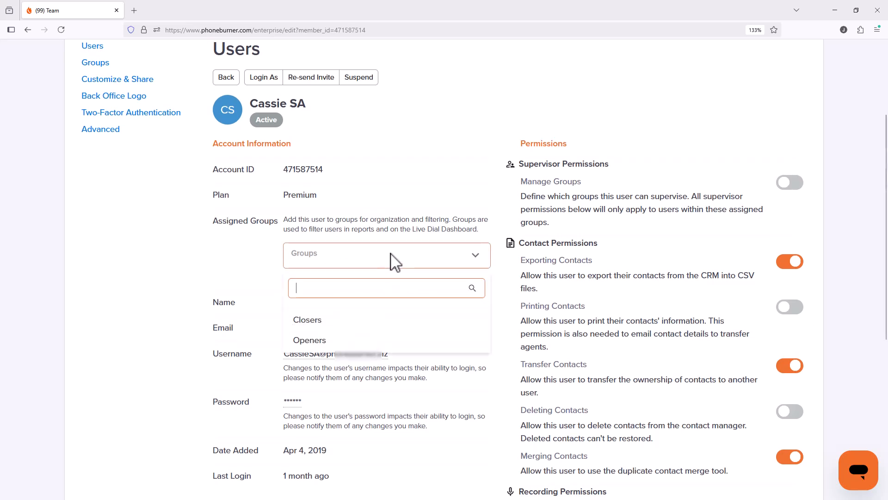
pyautogui.click(332, 325)
pyautogui.click(437, 198)
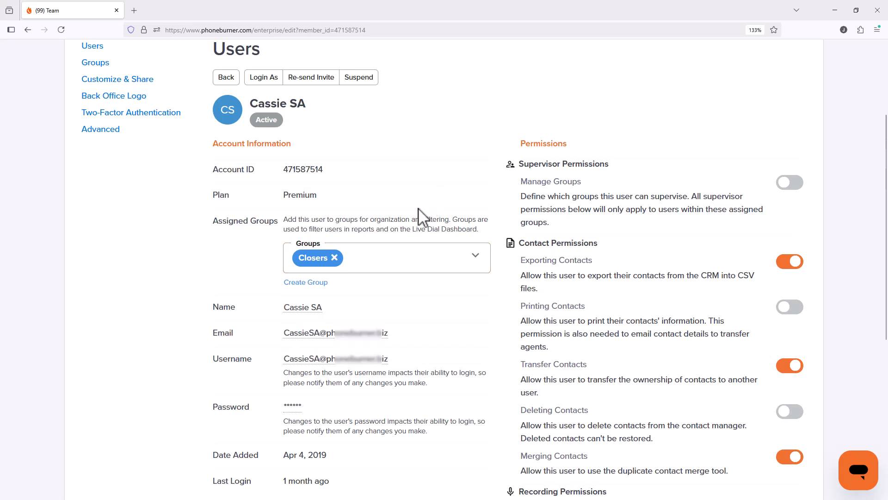
# Turn on Manage Groups for the second non-admin user and limit the supervised groups to Closers
pyautogui.scroll(3, 421, 215)
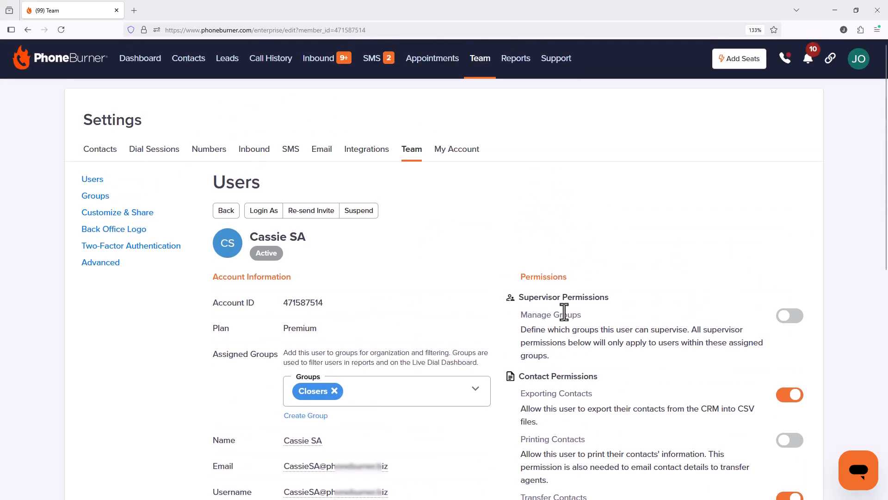
pyautogui.scroll(-3, 670, 296)
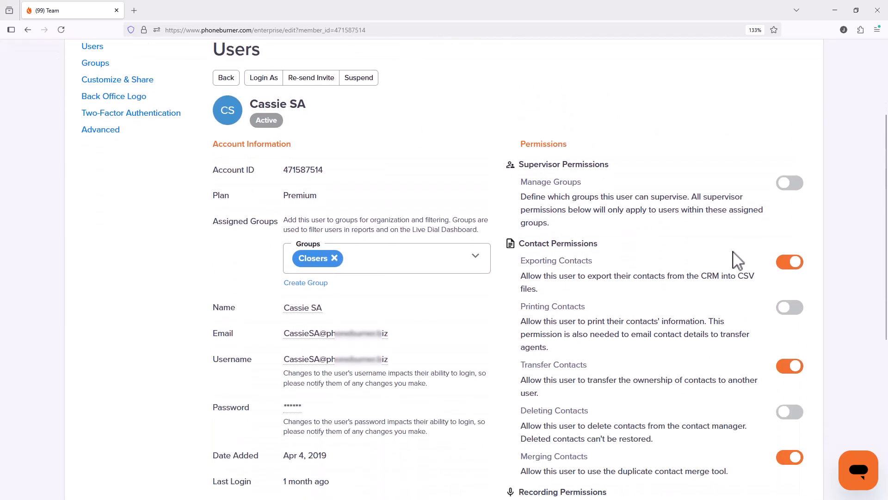
pyautogui.click(794, 183)
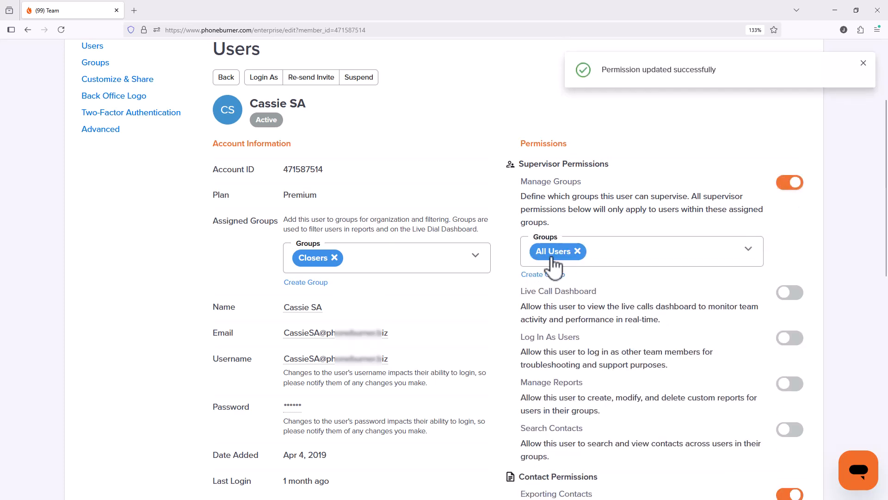
pyautogui.click(638, 258)
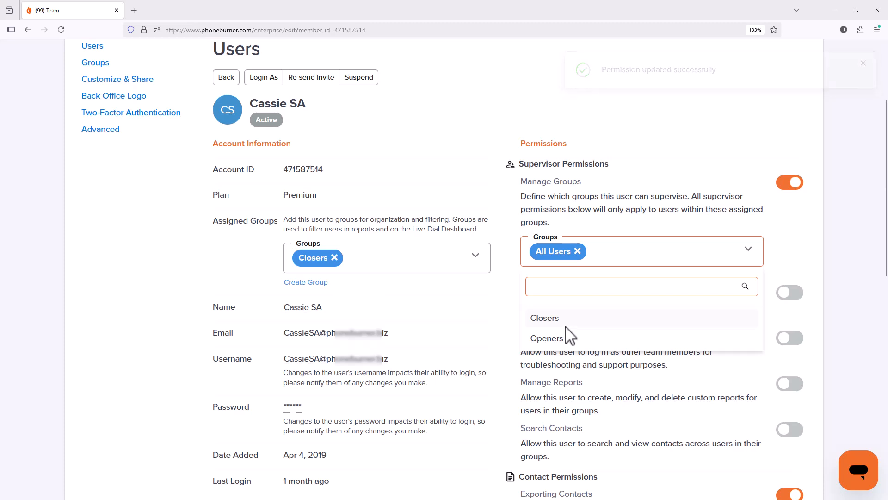
pyautogui.click(546, 318)
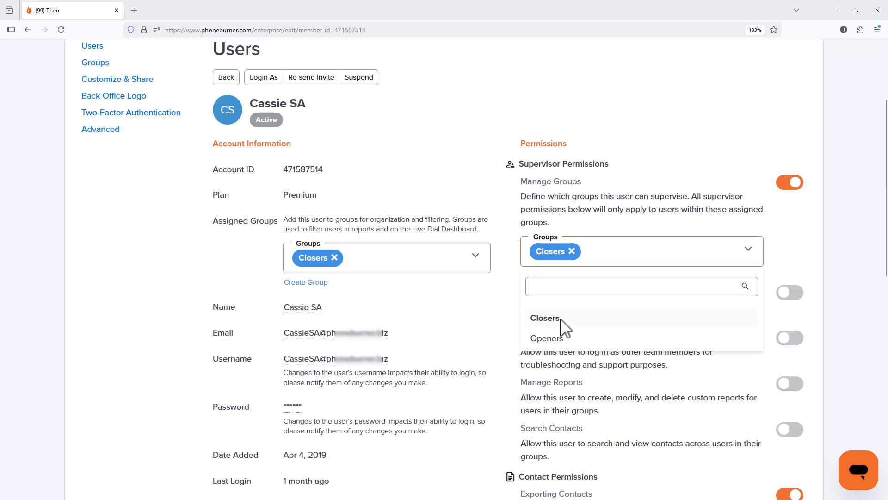
pyautogui.click(793, 222)
# Enable the Live Call Dashboard and Log In As Users permissions for the Closers supervisor
pyautogui.scroll(-3, 801, 224)
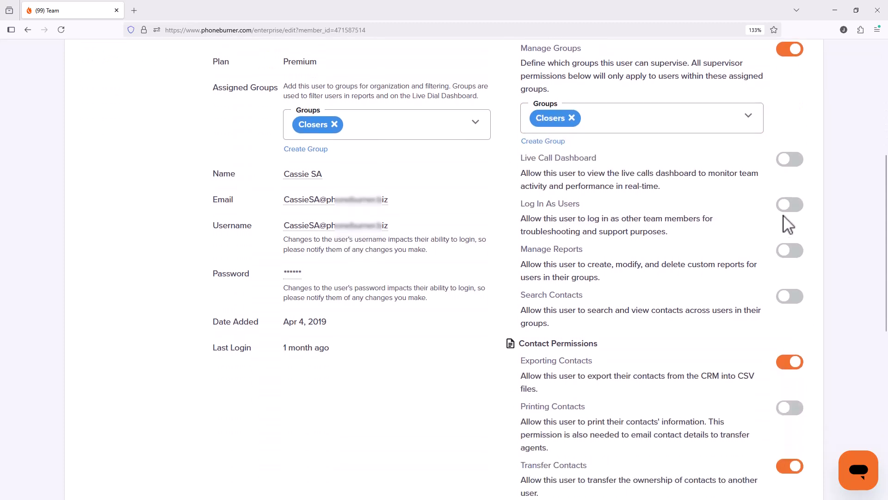
pyautogui.click(795, 162)
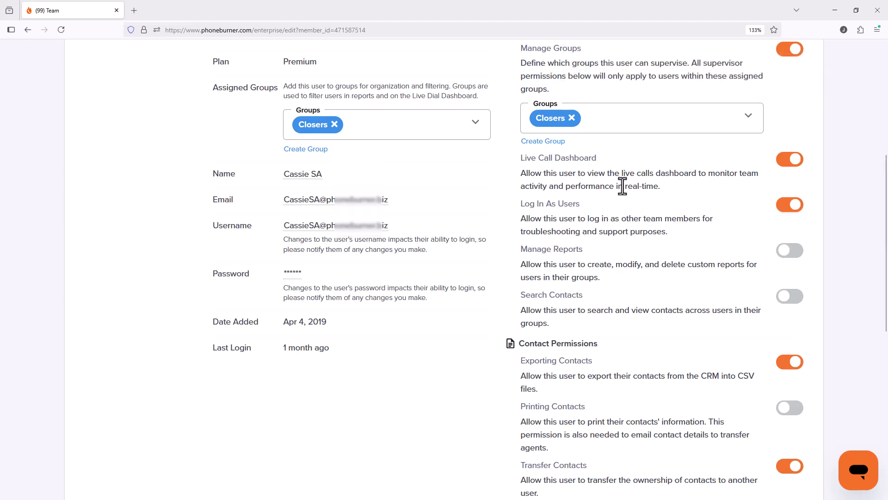
pyautogui.scroll(3, 699, 264)
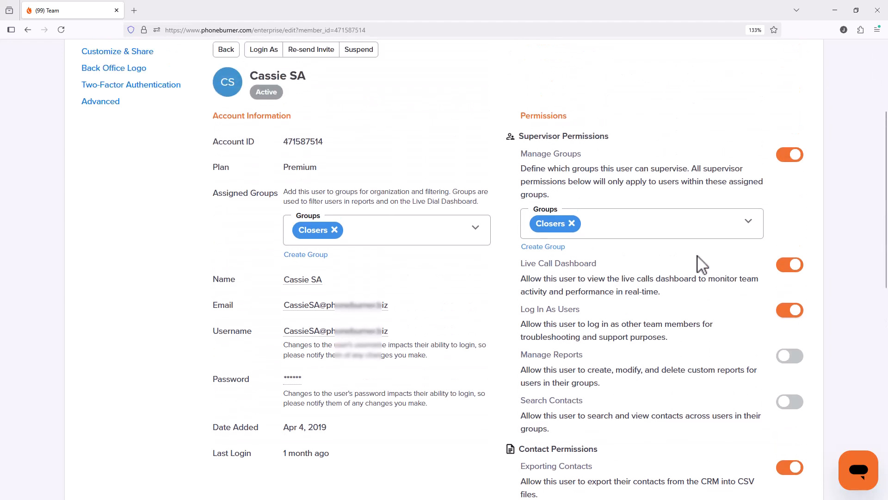
pyautogui.scroll(-4, 684, 318)
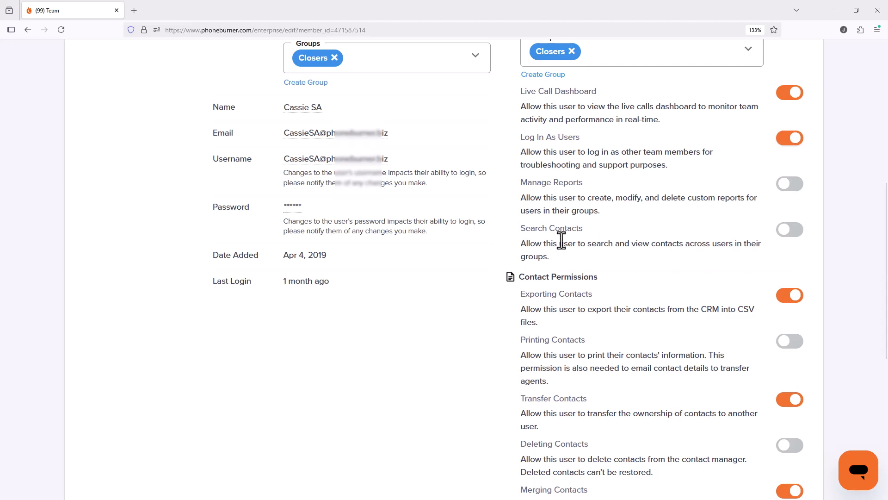
pyautogui.scroll(6, 572, 241)
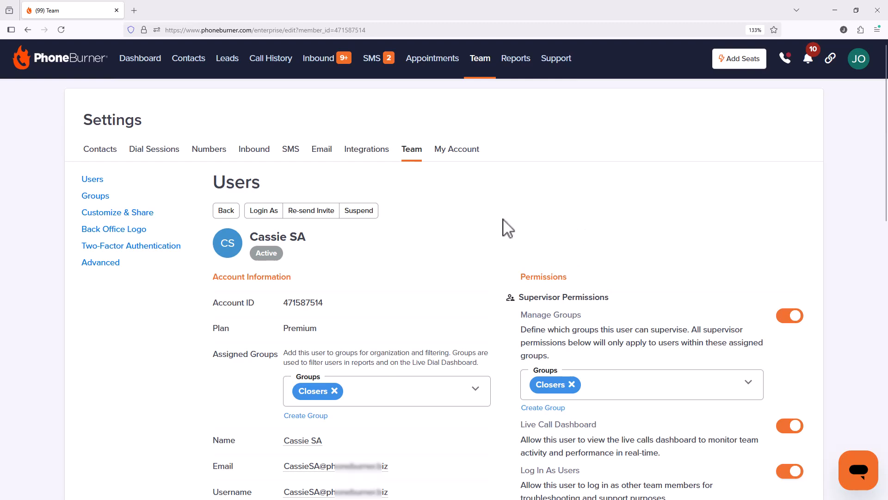
# Return to the Users list, open the third non-admin user's account for editing, and turn on Manage Groups
pyautogui.click(225, 209)
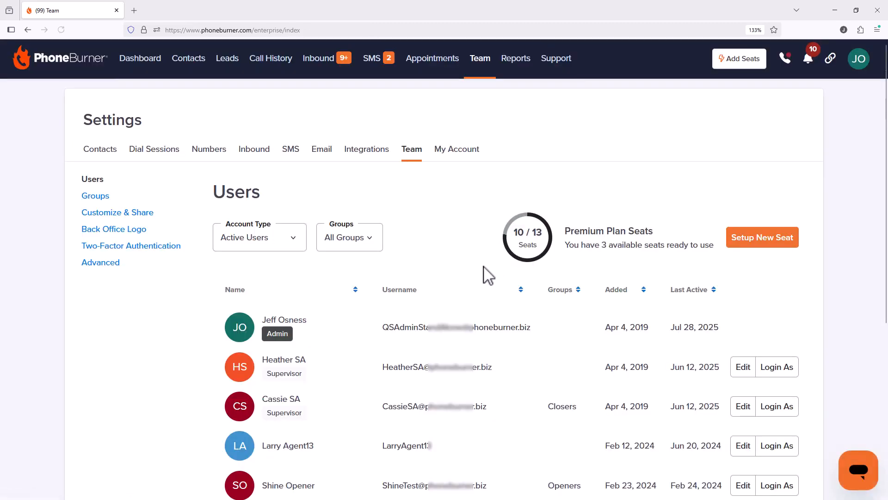
pyautogui.scroll(-5, 449, 298)
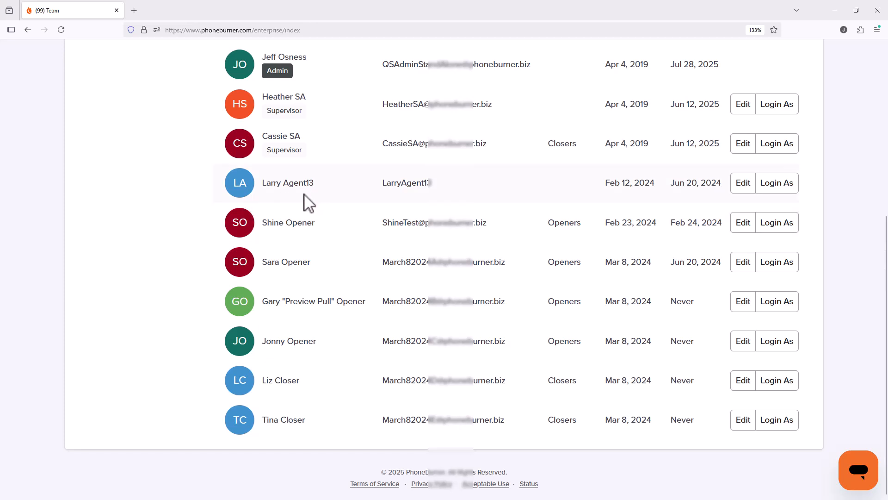
pyautogui.click(746, 189)
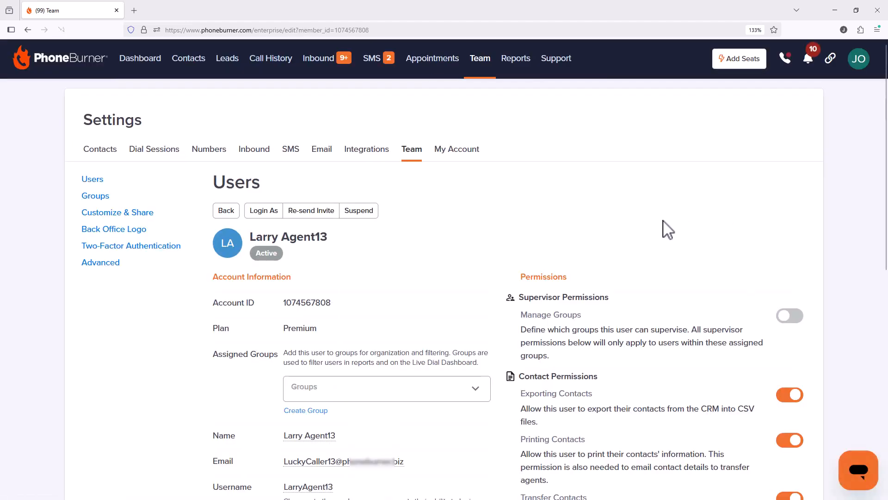
pyautogui.scroll(-3, 666, 225)
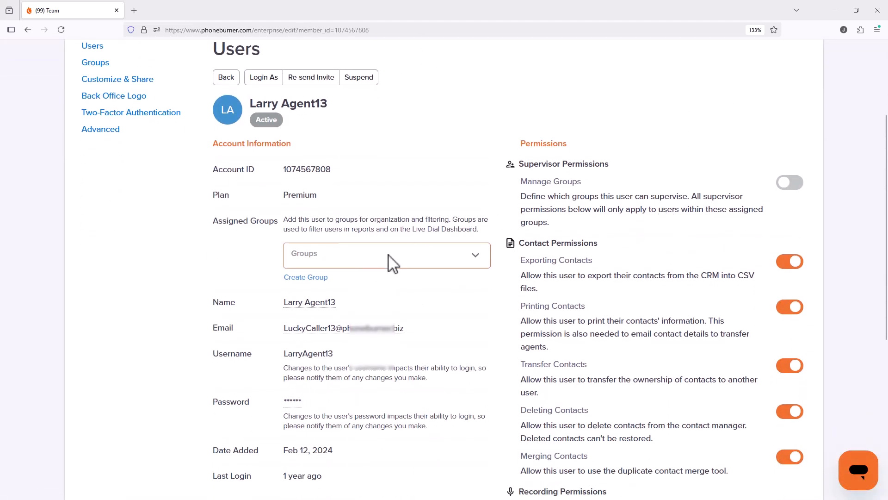
pyautogui.click(794, 185)
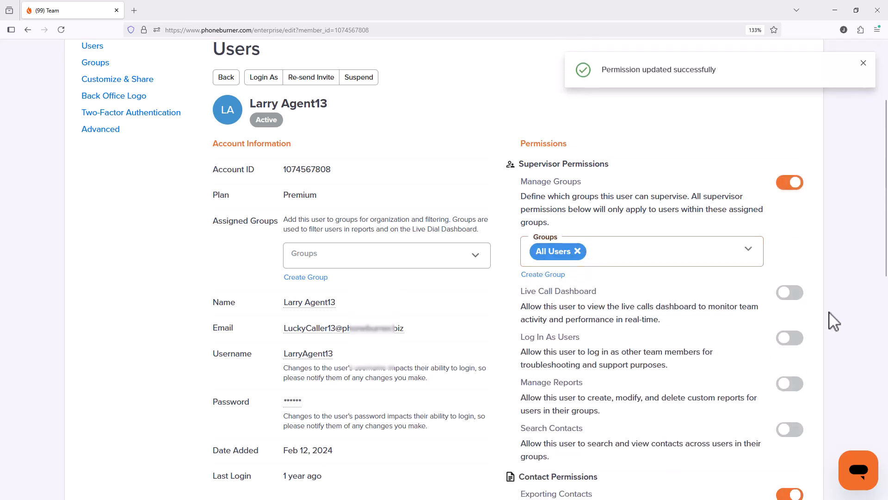
# Enable the Live Call Dashboard, Log In As Users, Manage Reports and Search Contacts permissions for the third non-admin user
pyautogui.click(792, 293)
pyautogui.click(794, 338)
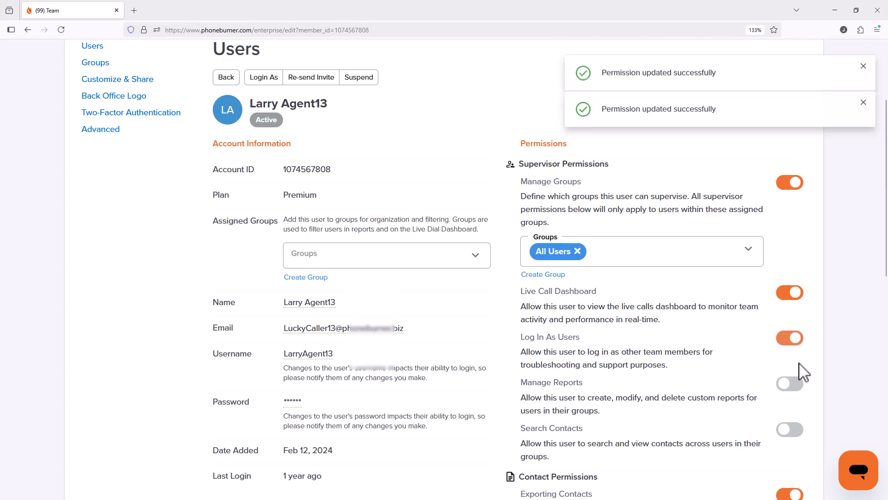
pyautogui.click(795, 384)
pyautogui.click(797, 430)
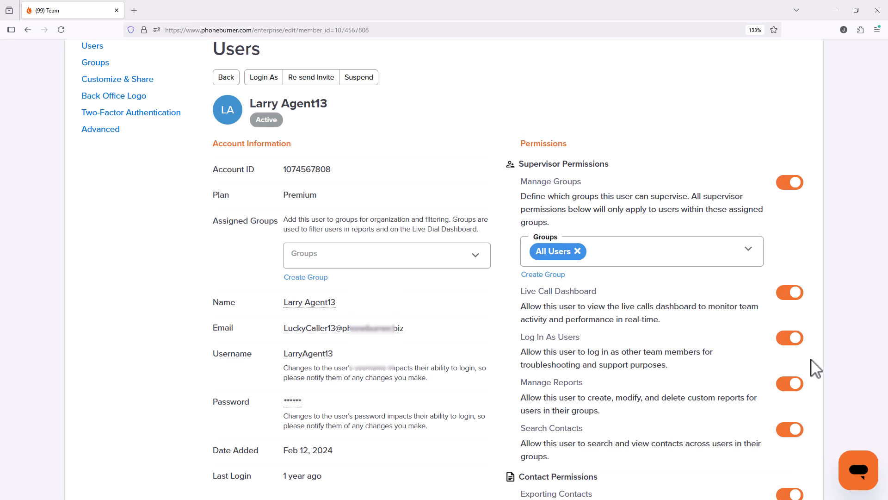
# Start a new team group and name it Super Group
pyautogui.scroll(3, 684, 301)
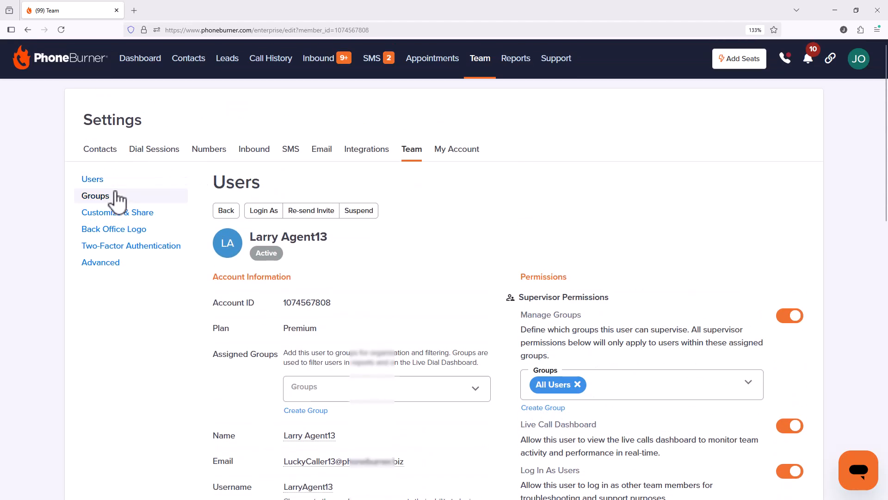
pyautogui.click(117, 196)
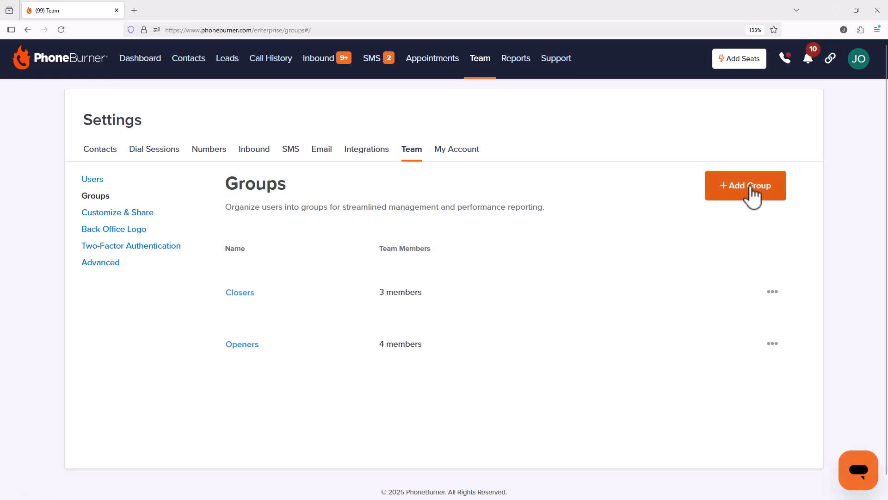
pyautogui.click(751, 194)
pyautogui.click(274, 249)
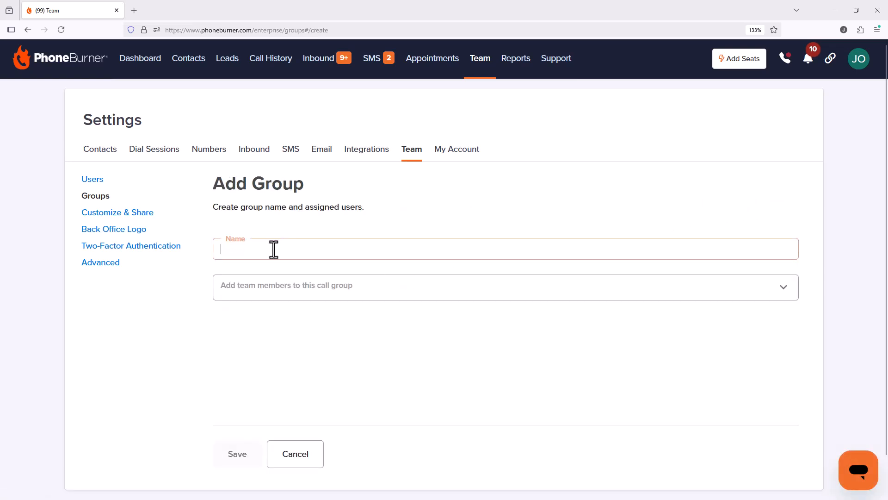
pyautogui.write('Super Group')
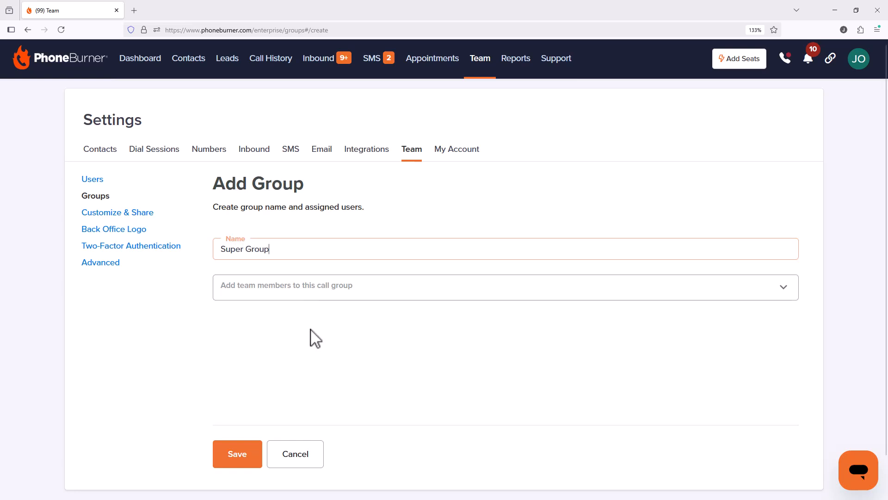
# Add all ten team members, including the admin, to Super Group and save the group
pyautogui.click(313, 296)
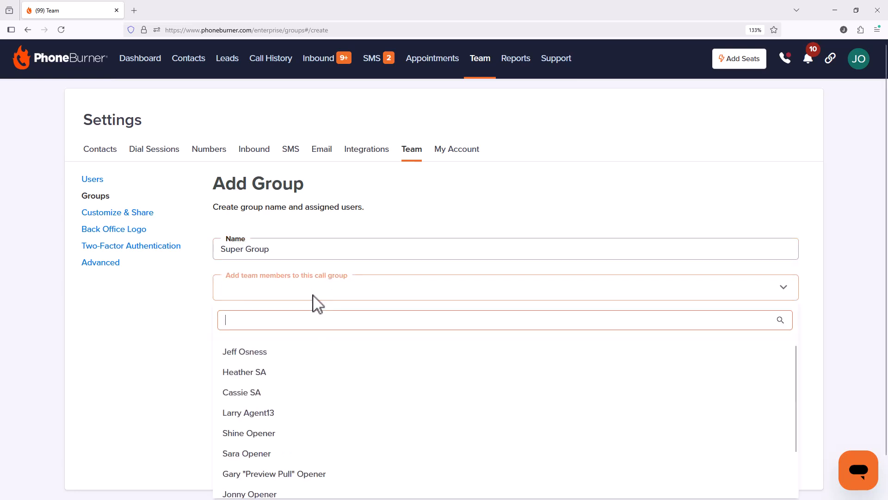
pyautogui.click(270, 355)
pyautogui.click(270, 377)
pyautogui.click(257, 398)
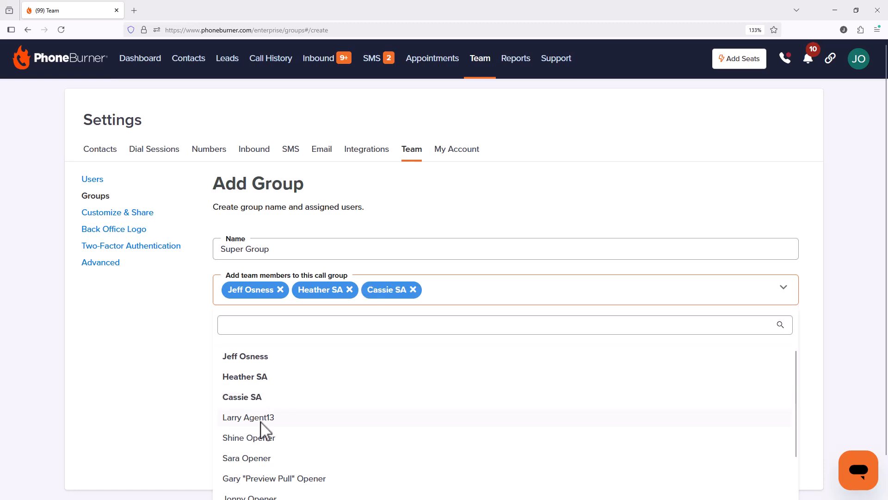
pyautogui.click(264, 418)
pyautogui.click(264, 438)
pyautogui.scroll(-1, 273, 421)
pyautogui.click(261, 413)
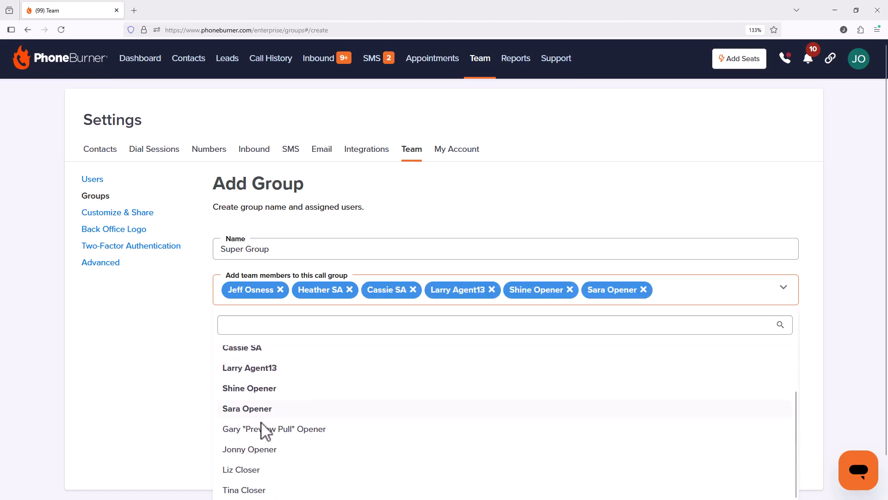
pyautogui.click(259, 432)
pyautogui.scroll(-1, 266, 437)
pyautogui.click(264, 431)
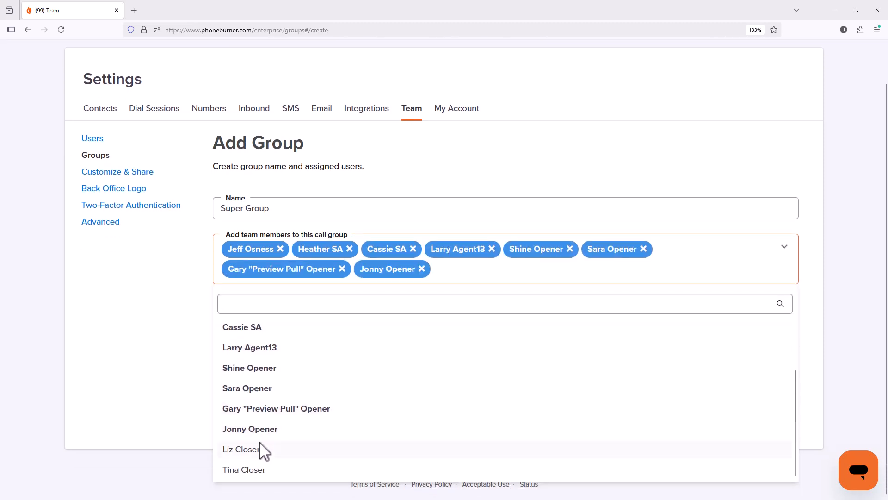
pyautogui.click(262, 449)
pyautogui.click(244, 469)
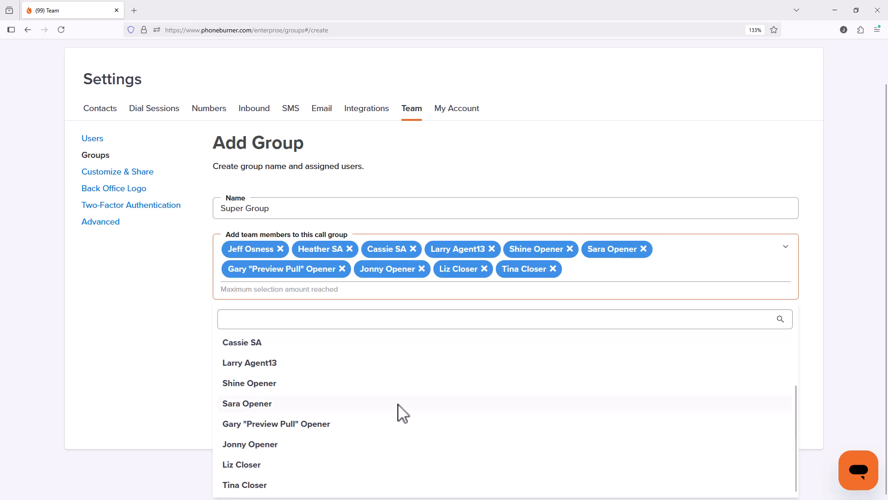
pyautogui.click(152, 382)
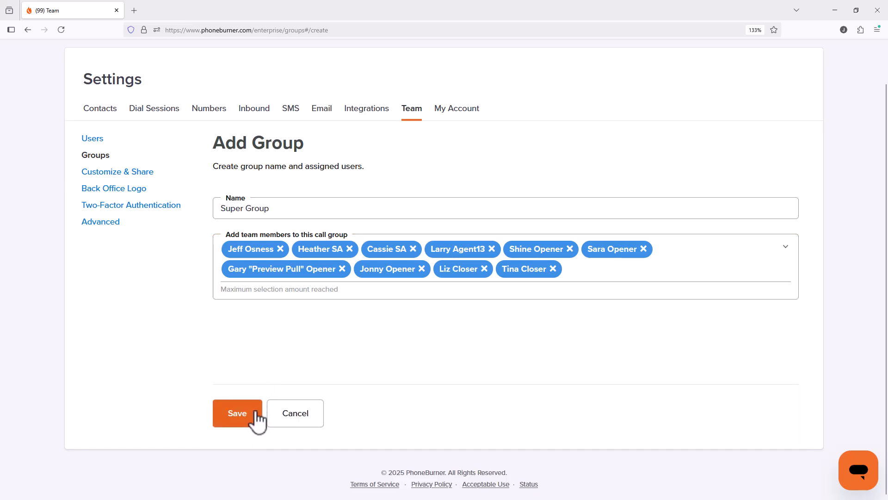
pyautogui.click(237, 413)
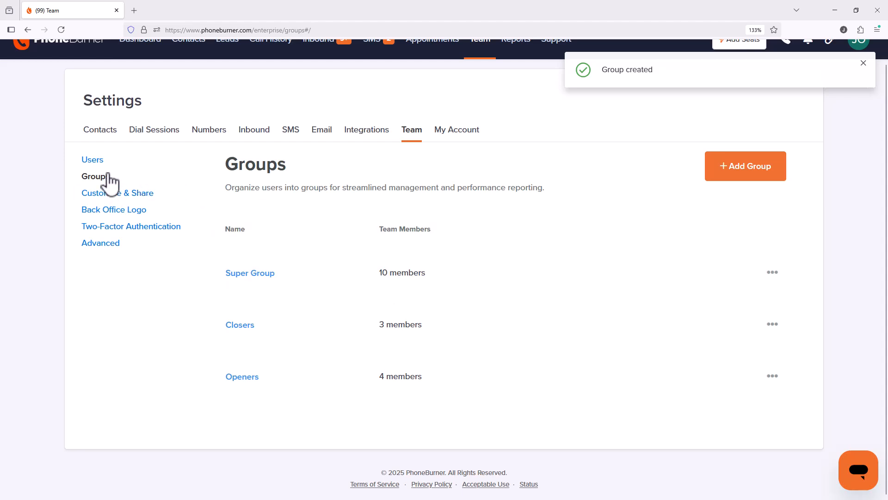
# Reopen the third non-admin user's account from the Users list and change the supervised groups from All Users to Super Group
pyautogui.click(94, 162)
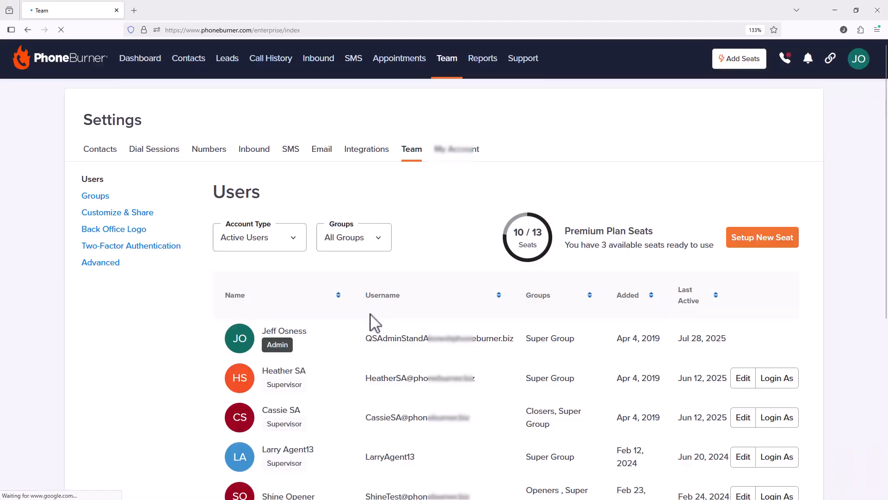
pyautogui.scroll(-4, 391, 338)
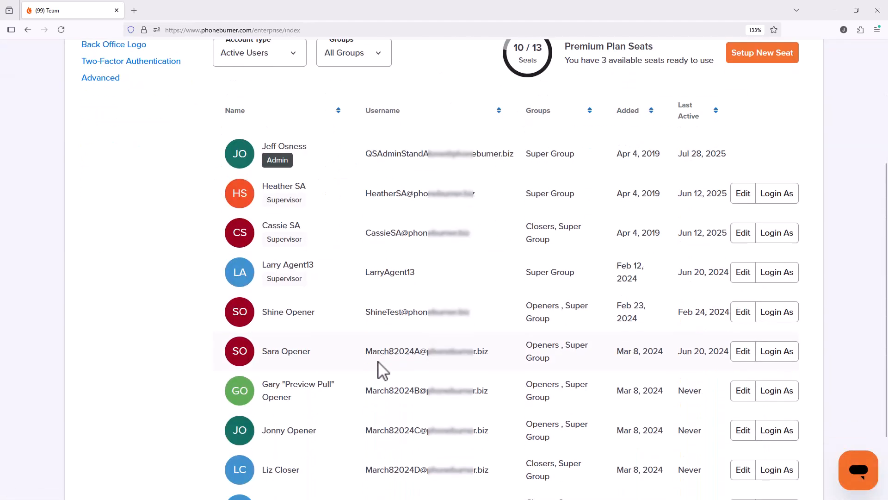
pyautogui.click(745, 262)
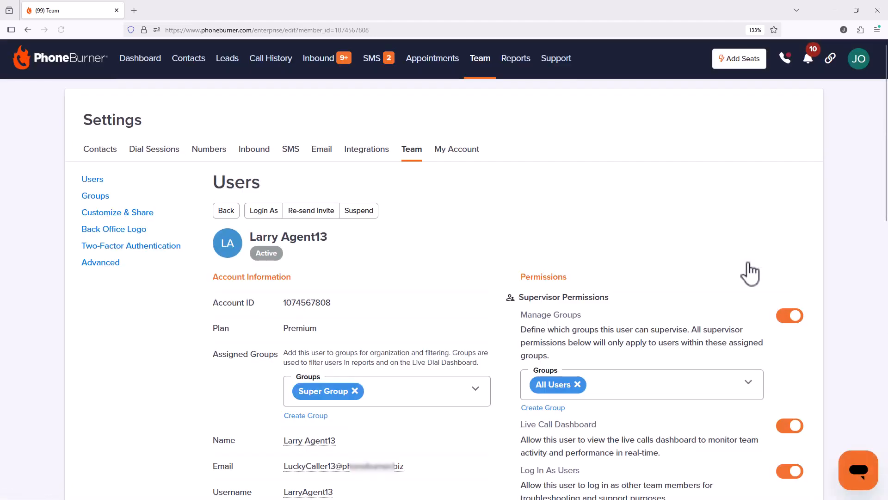
pyautogui.scroll(-4, 668, 263)
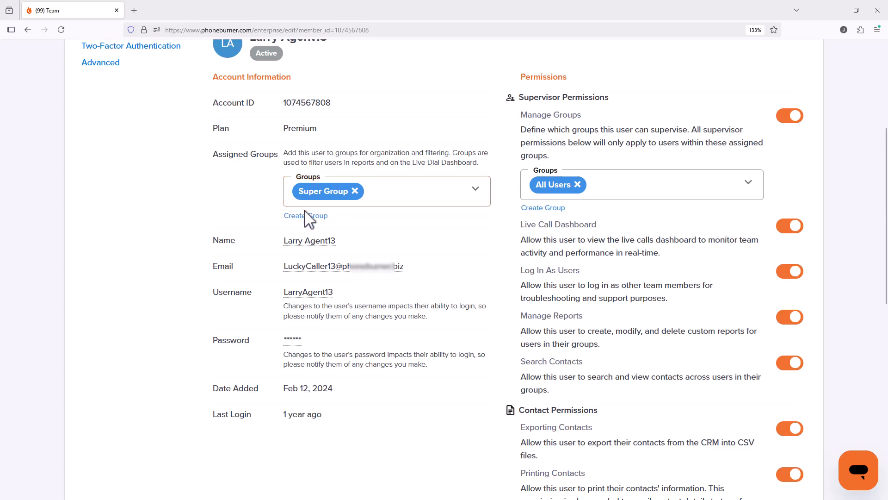
pyautogui.click(600, 193)
pyautogui.click(555, 251)
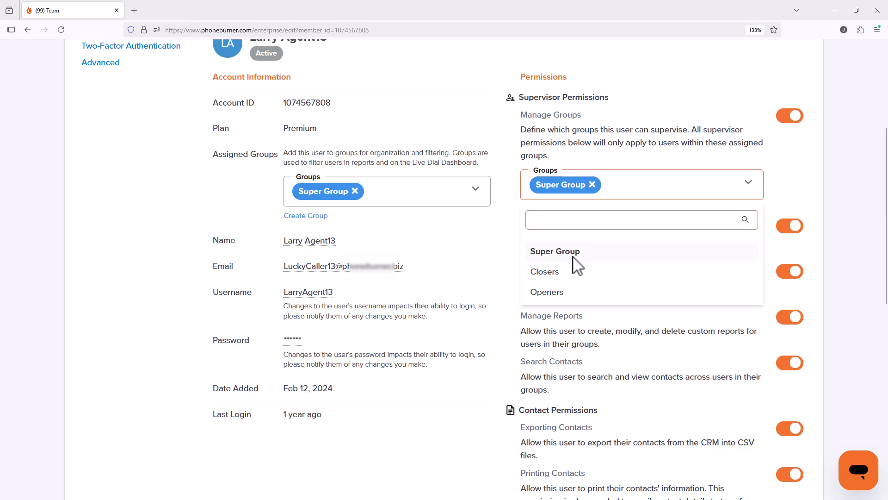
pyautogui.click(803, 168)
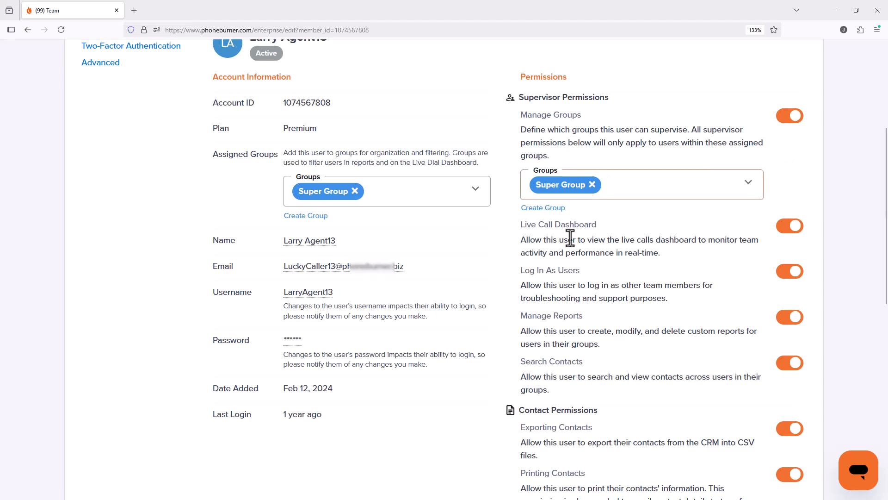
# Review the Super Group supervisor's permissions and the group assignments in the Users list, reopening that supervisor's account
pyautogui.scroll(-5, 593, 240)
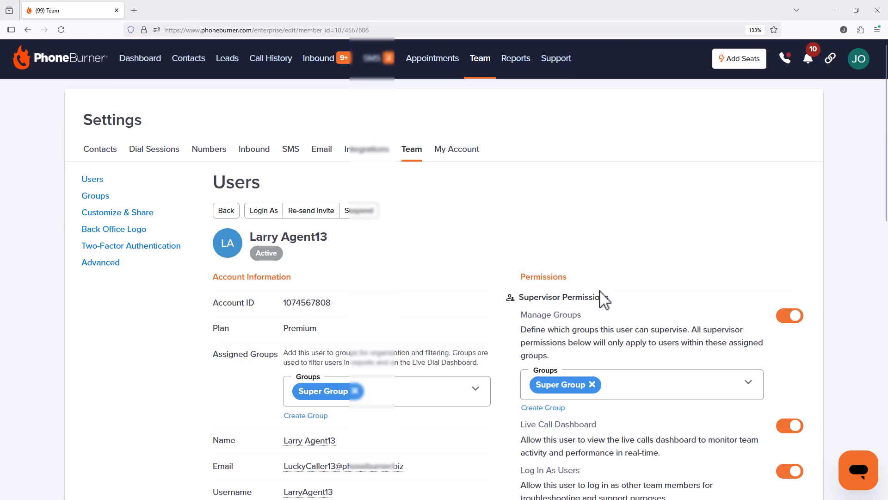
pyautogui.scroll(-13, 601, 291)
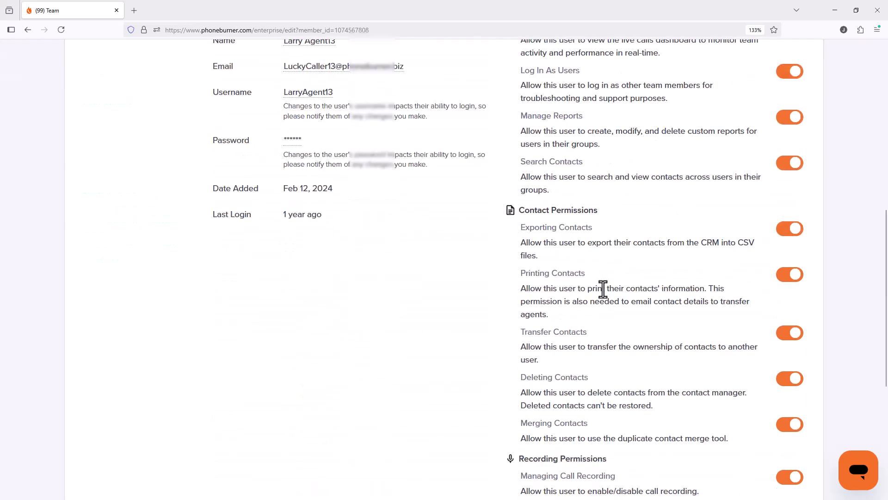
pyautogui.scroll(15, 493, 403)
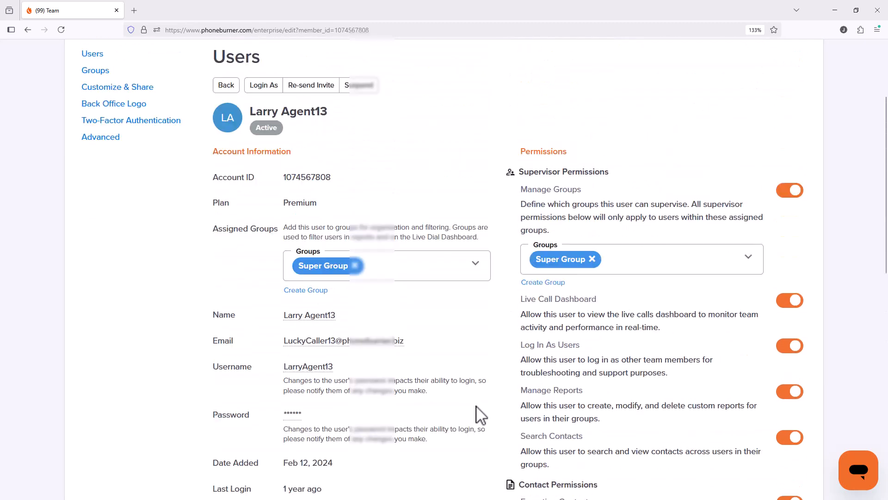
pyautogui.click(225, 211)
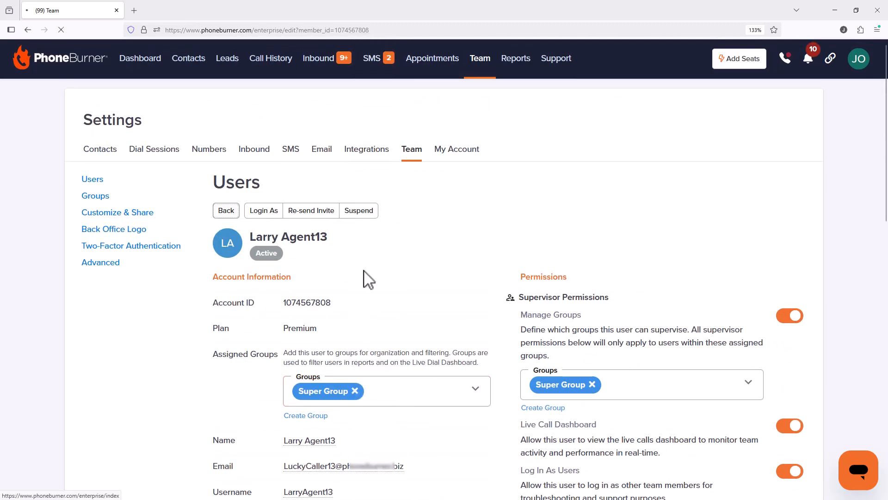
pyautogui.scroll(-3, 440, 323)
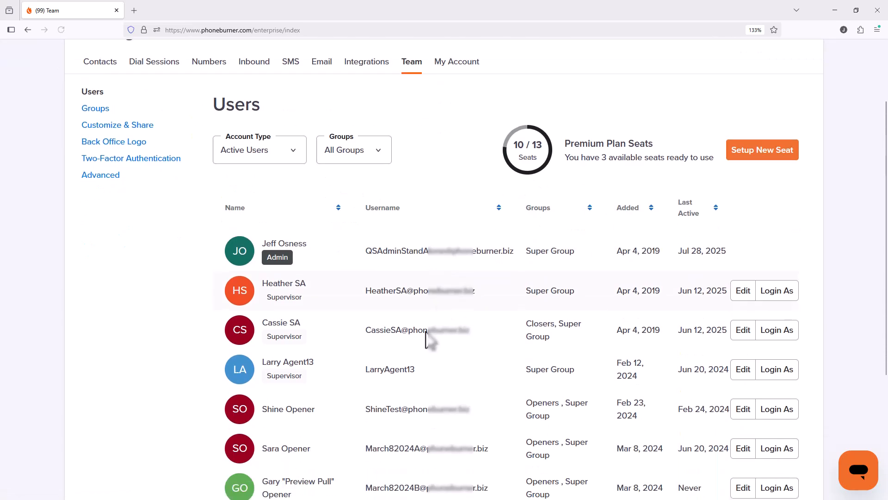
pyautogui.click(744, 332)
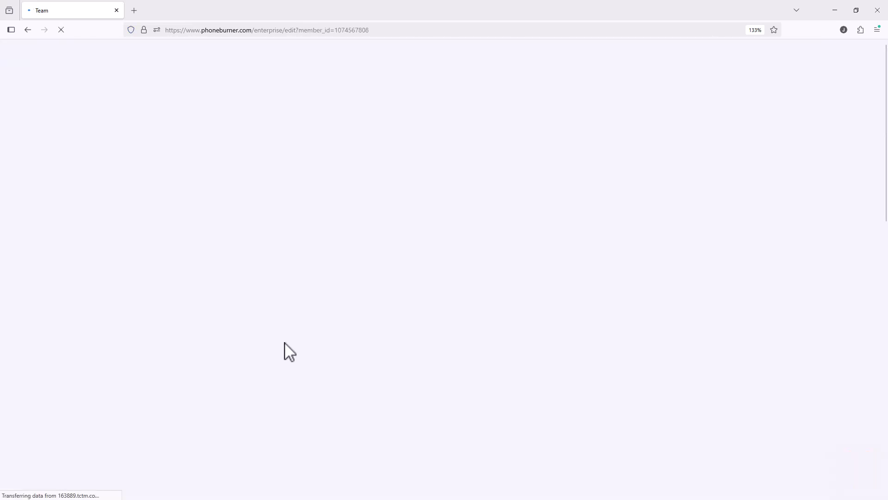
pyautogui.scroll(-3, 407, 353)
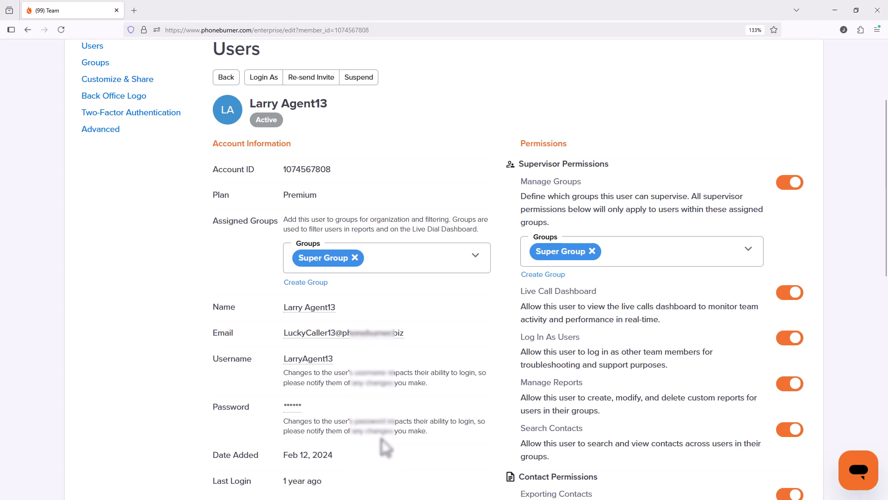
pyautogui.scroll(3, 398, 387)
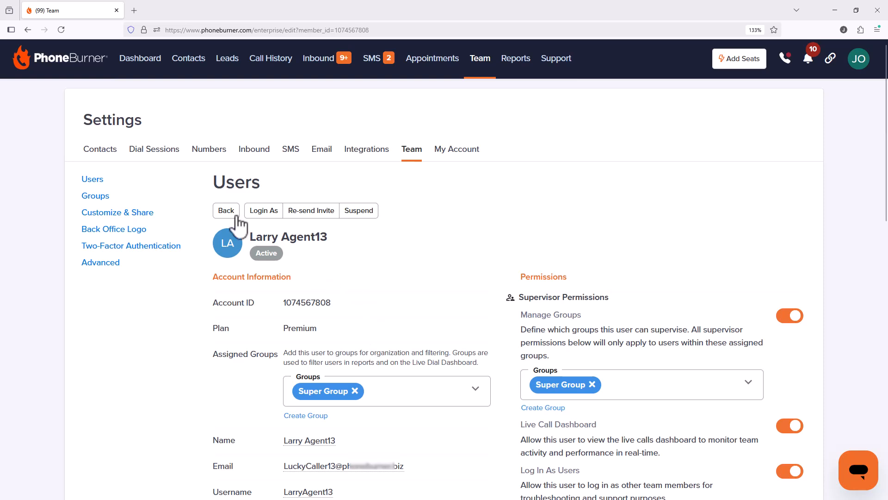
# Log in as the Super Group supervisor and open the Team page from that account
pyautogui.click(261, 211)
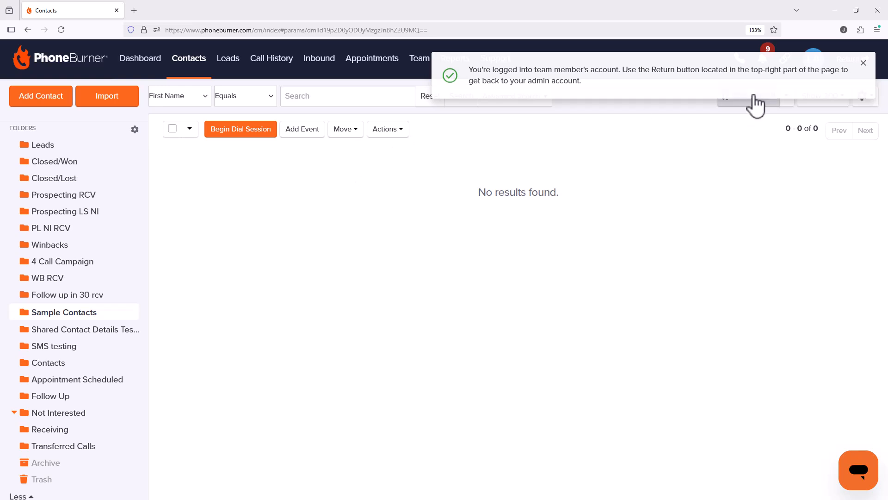
pyautogui.click(863, 63)
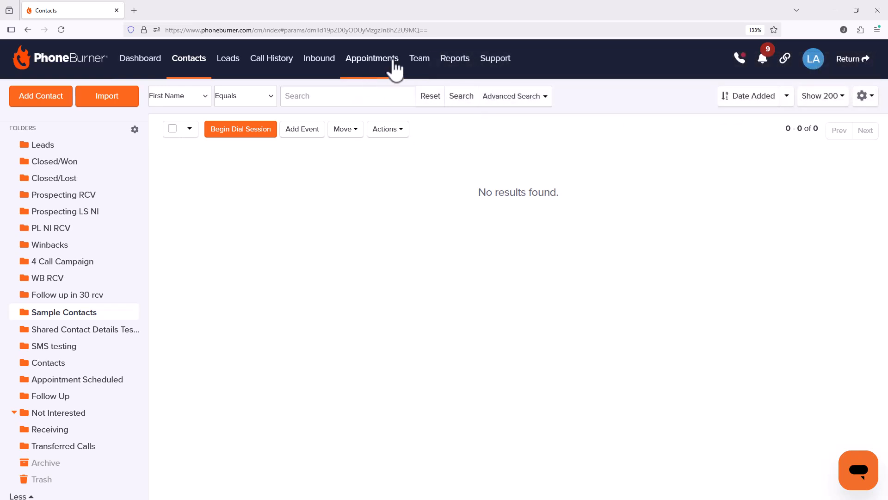
pyautogui.click(415, 66)
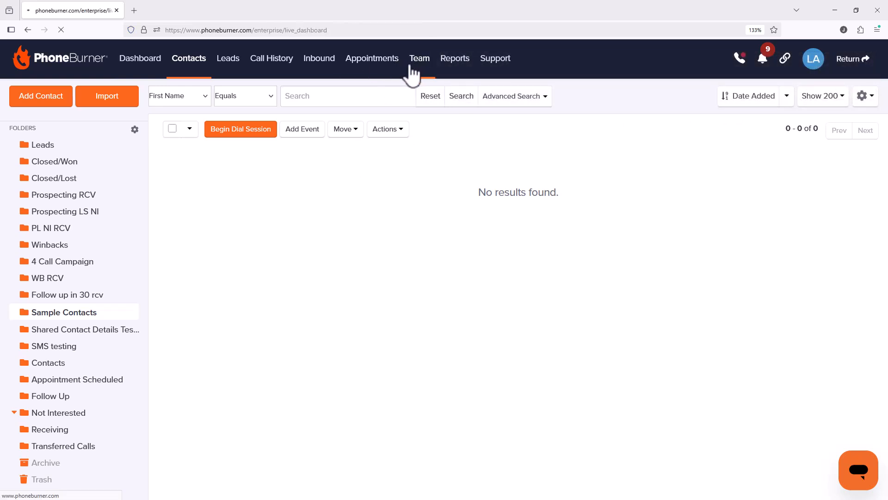
# Review the full My Team list available to the Super Group supervisor
pyautogui.scroll(-3, 234, 217)
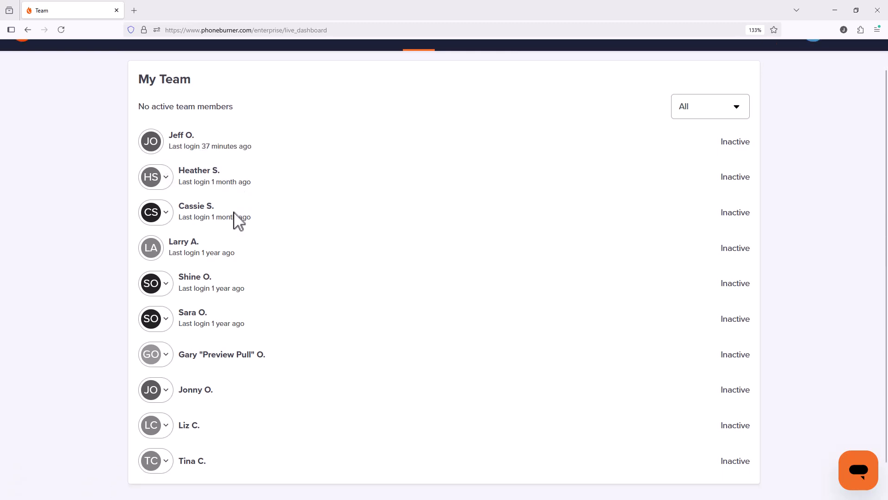
pyautogui.scroll(2, 204, 361)
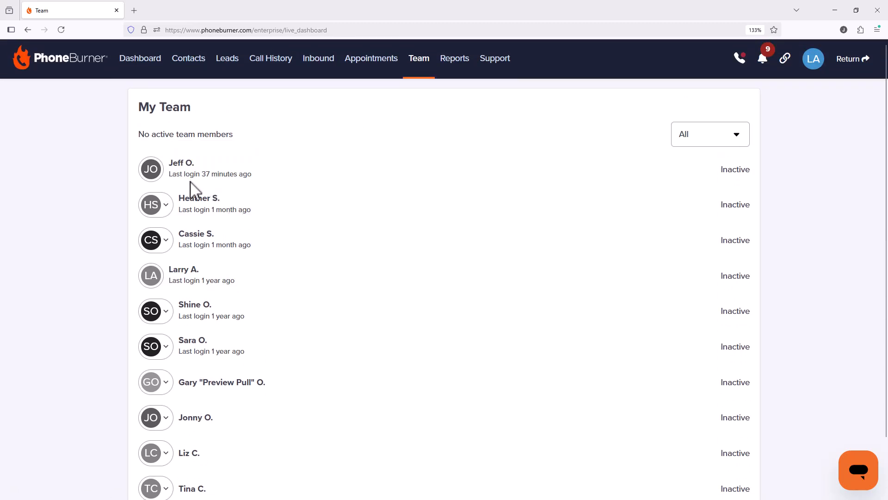
pyautogui.scroll(-2, 193, 189)
pyautogui.scroll(2, 211, 273)
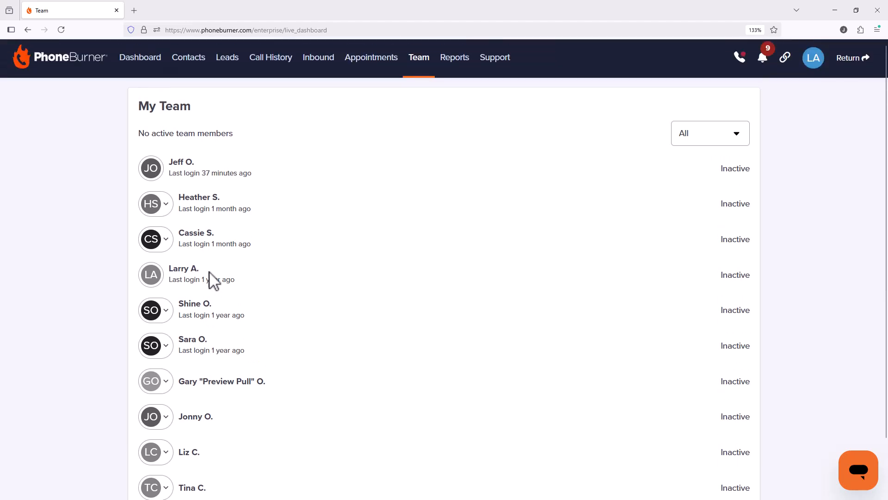
# View the team's Dial Sessions report, set its date range to Past 180 Days, and examine it down to the totals
pyautogui.click(463, 67)
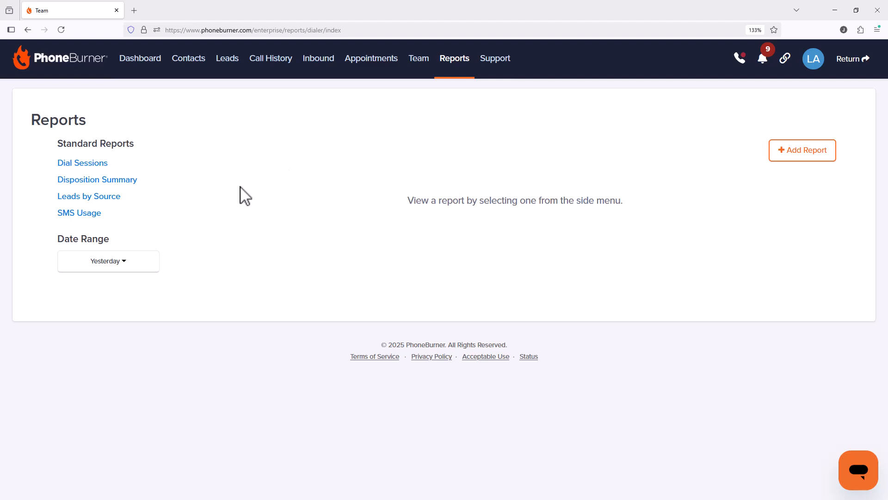
pyautogui.click(112, 165)
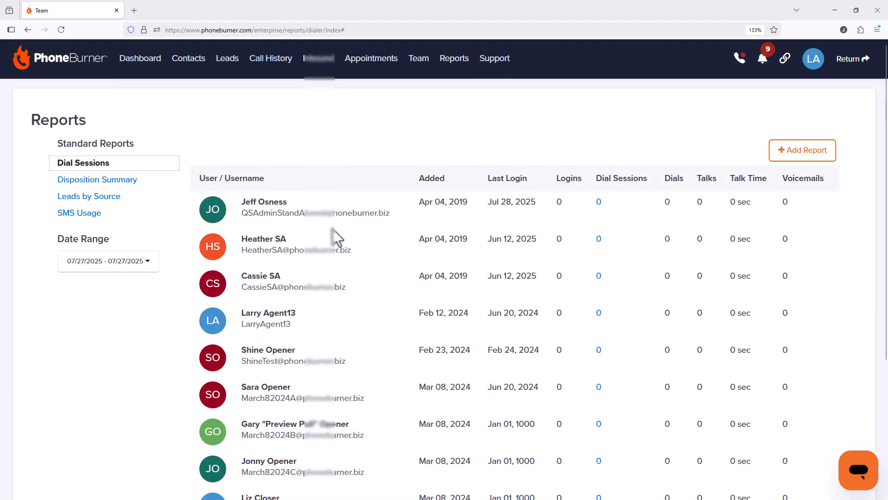
pyautogui.scroll(-4, 338, 238)
pyautogui.scroll(4, 392, 345)
pyautogui.click(131, 262)
pyautogui.click(115, 236)
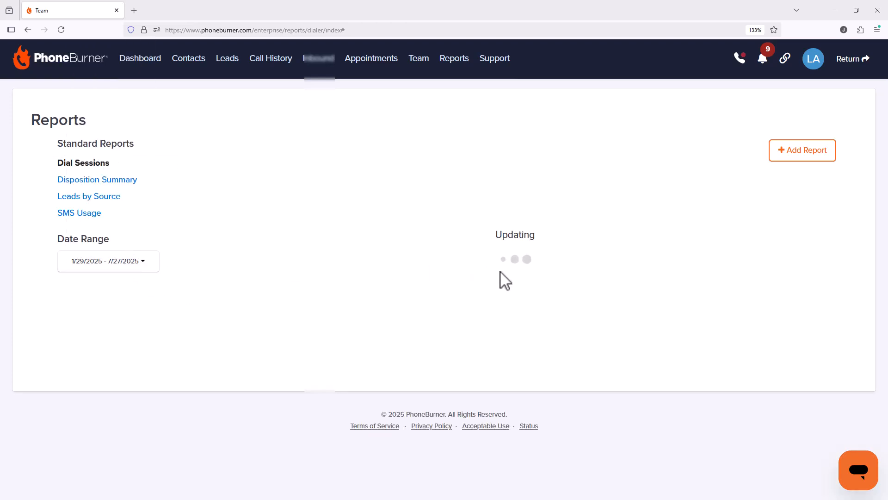
pyautogui.scroll(-4, 568, 271)
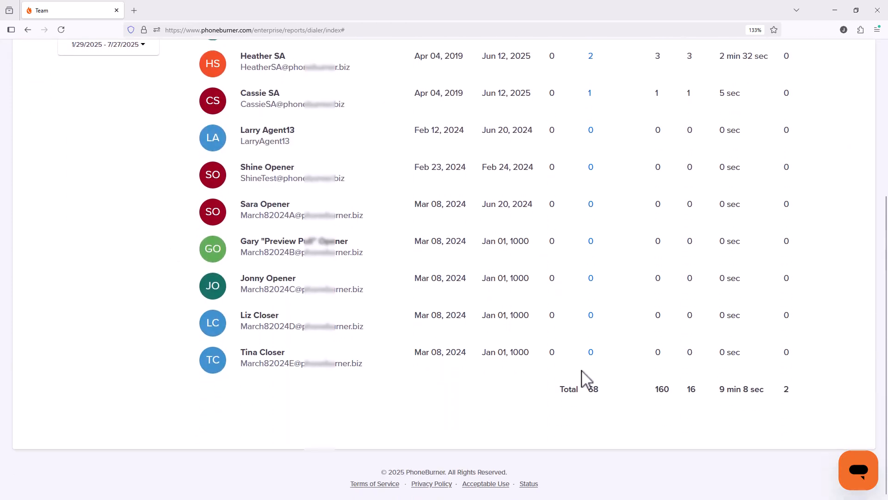
pyautogui.scroll(4, 585, 377)
# View the Disposition Summary and Leads by Source reports, each with the date range set to Past 180 Days
pyautogui.click(135, 183)
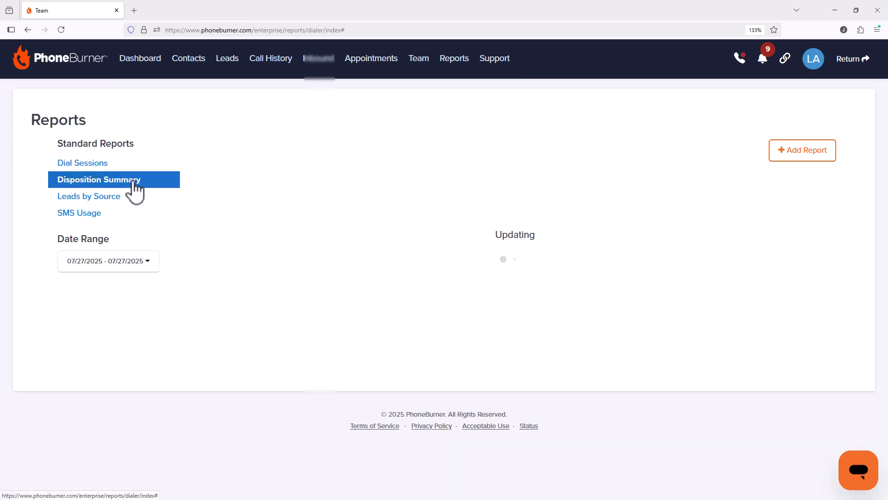
pyautogui.click(131, 271)
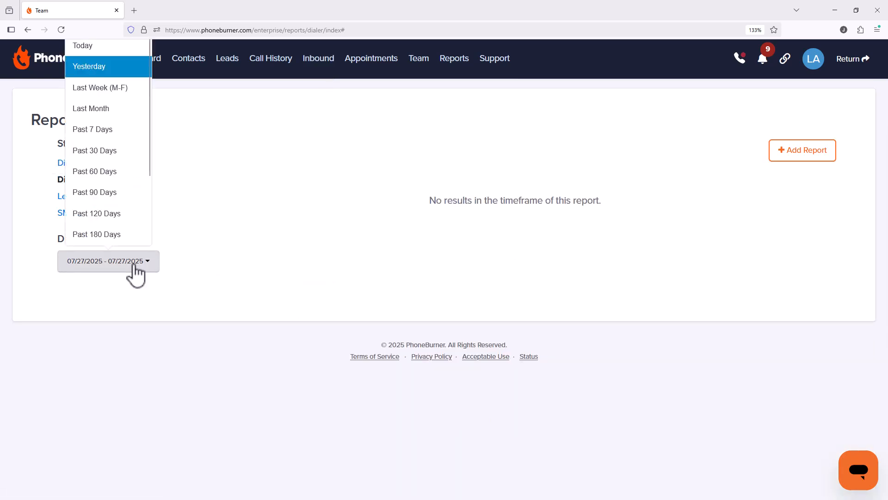
pyautogui.click(119, 237)
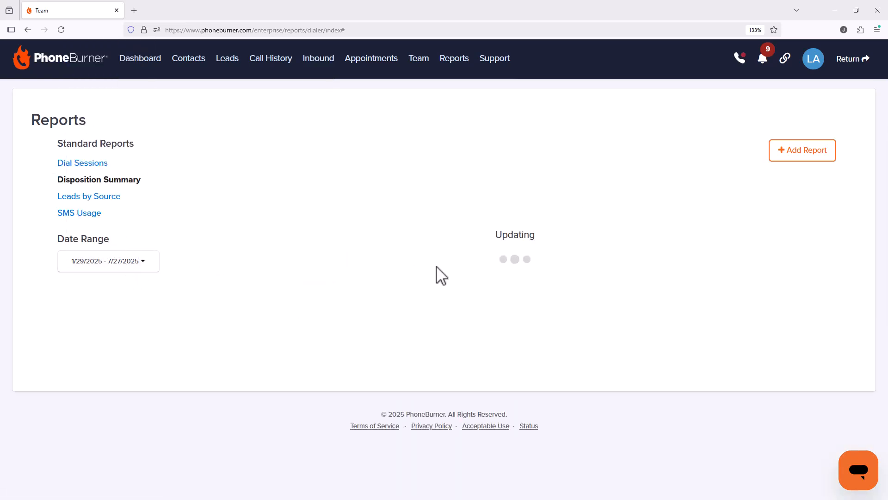
pyautogui.click(111, 198)
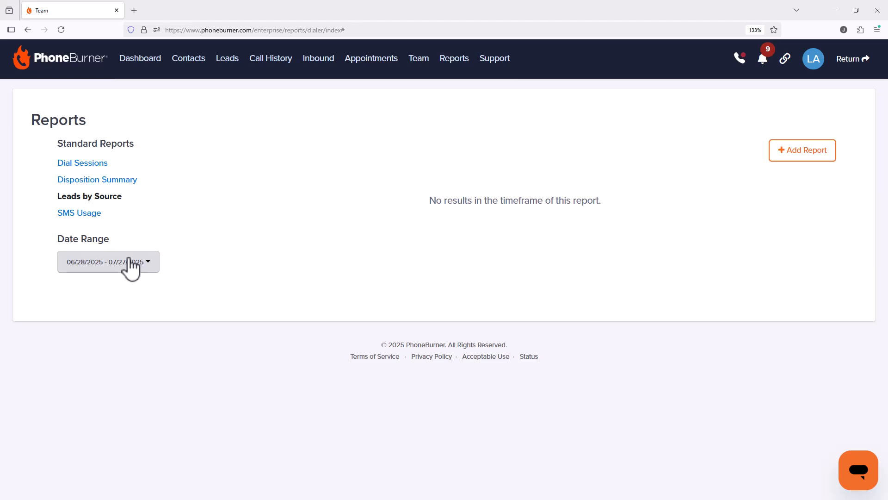
pyautogui.click(130, 262)
pyautogui.click(121, 233)
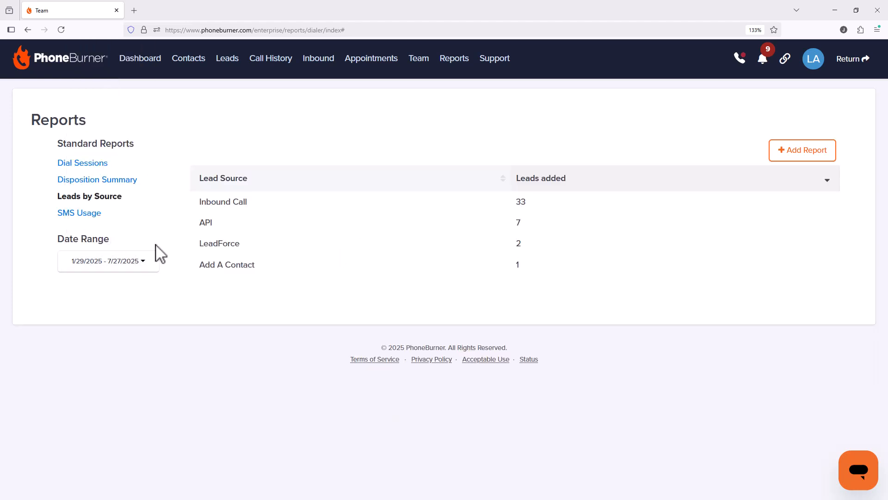
# View the SMS Usage report for the team with the date range set to Past 180 Days
pyautogui.click(72, 214)
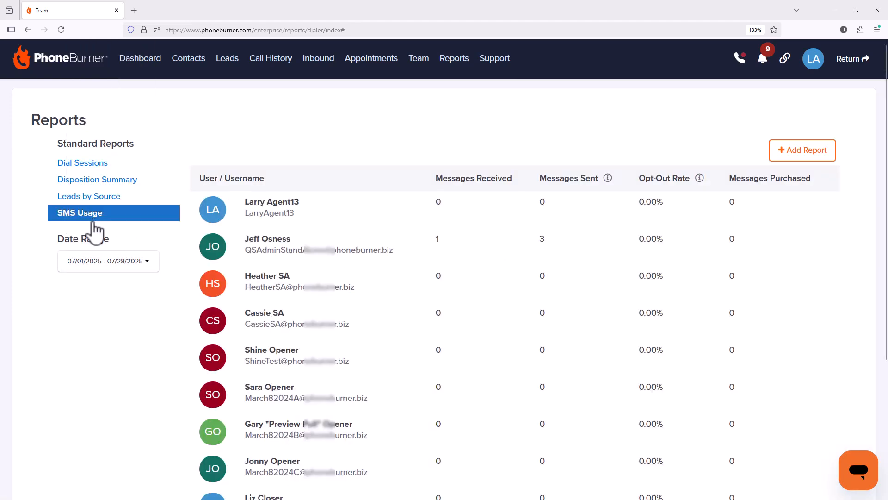
pyautogui.click(95, 268)
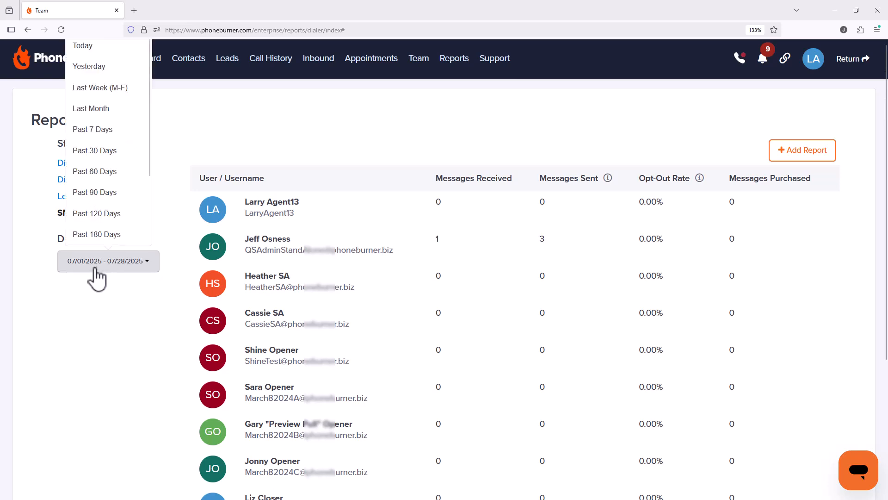
pyautogui.click(97, 234)
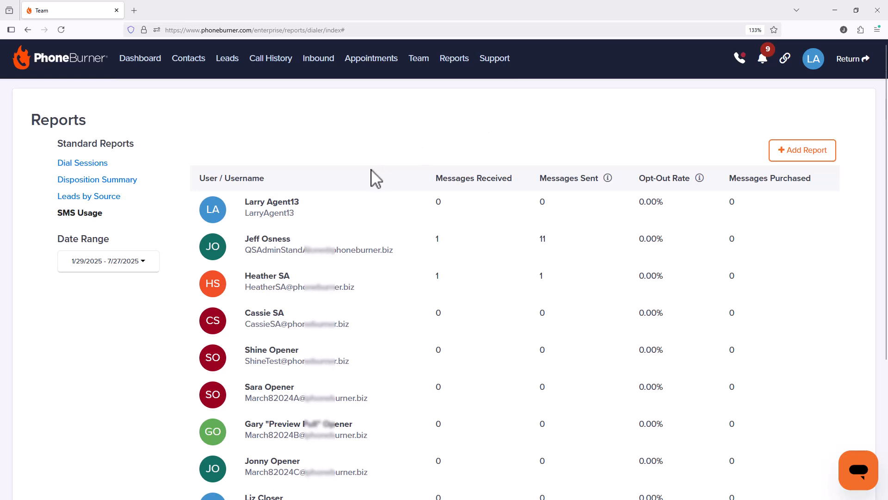
# Log in as the second listed team member from the Team page and look through that account's contact folders
pyautogui.click(418, 60)
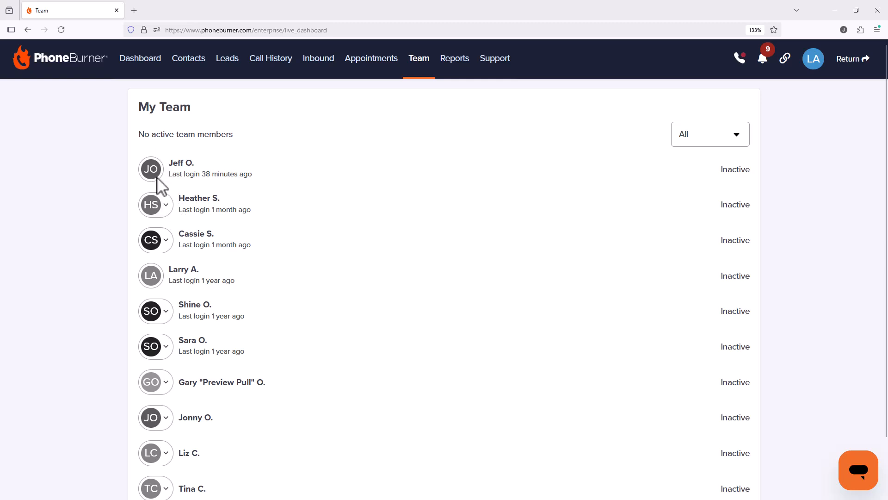
pyautogui.click(167, 207)
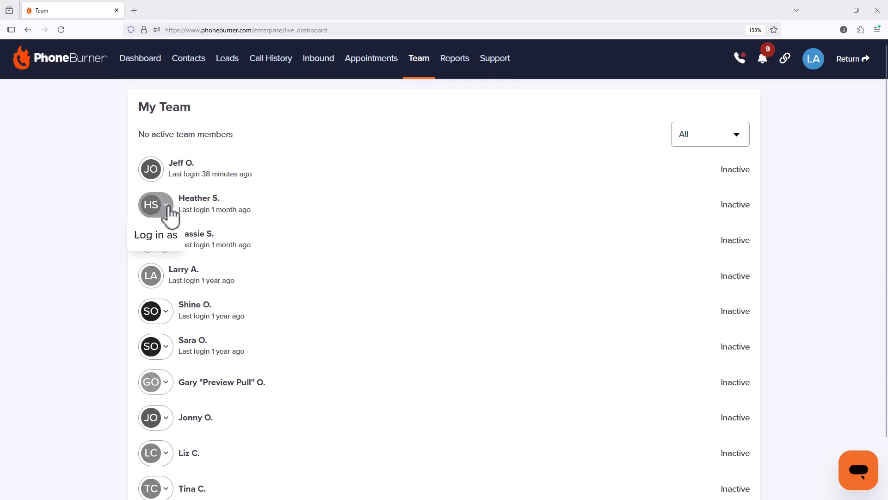
pyautogui.click(168, 238)
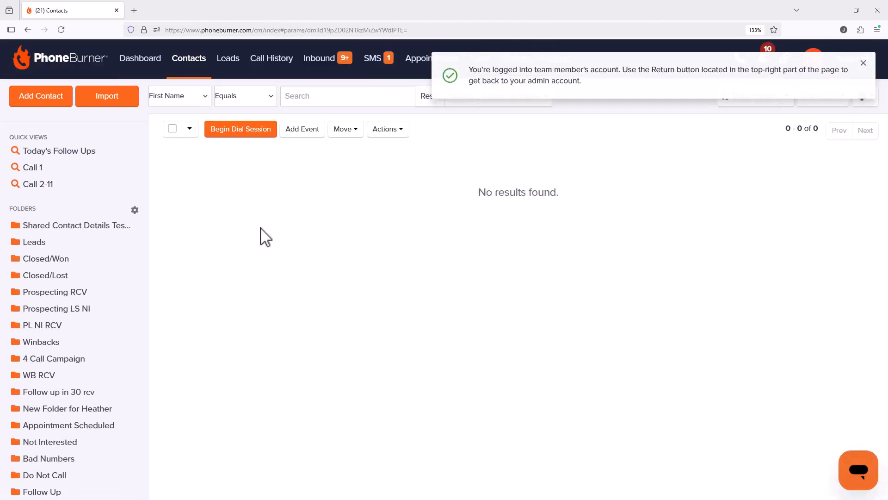
pyautogui.scroll(-5, 135, 298)
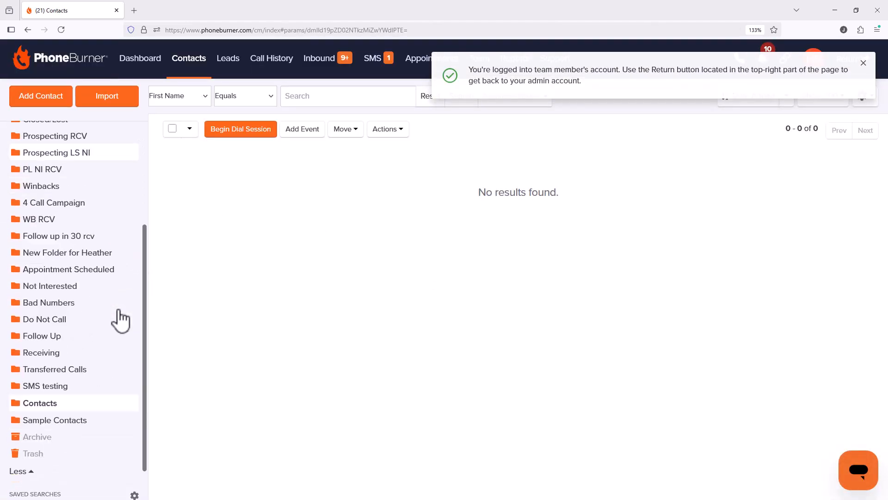
pyautogui.scroll(5, 119, 314)
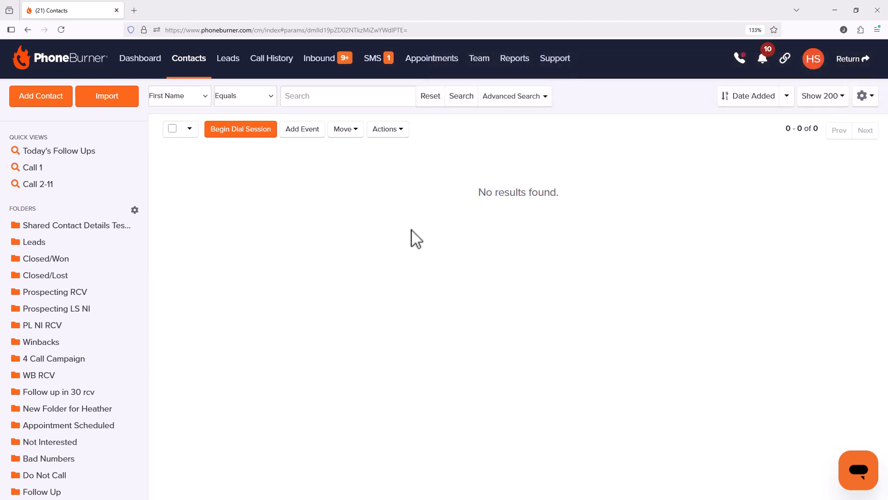
# View this team member's own Team page and return to the Super Group supervisor's account
pyautogui.click(479, 57)
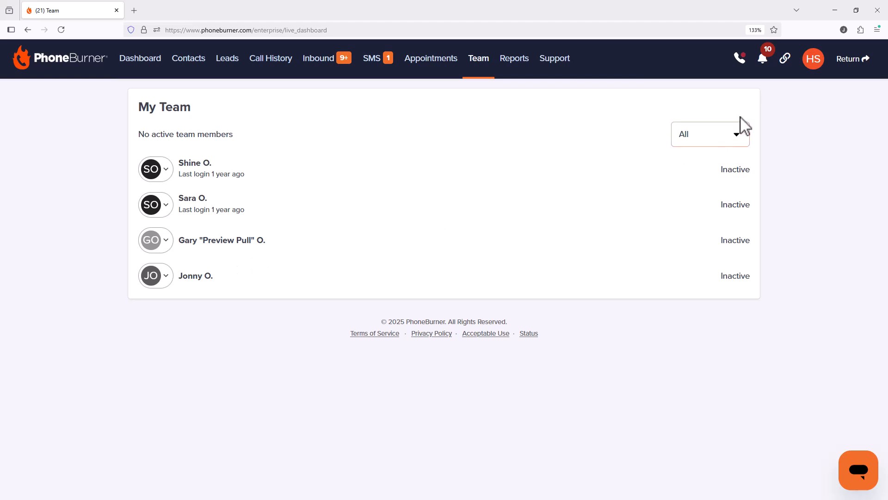
pyautogui.click(848, 62)
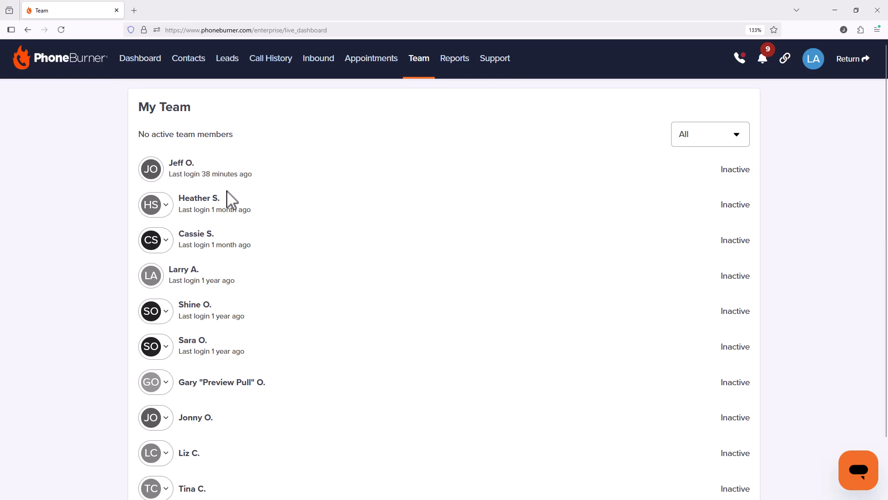
# Start an advanced search in Contacts and expand the Team category to go through the members that can be included
pyautogui.click(199, 65)
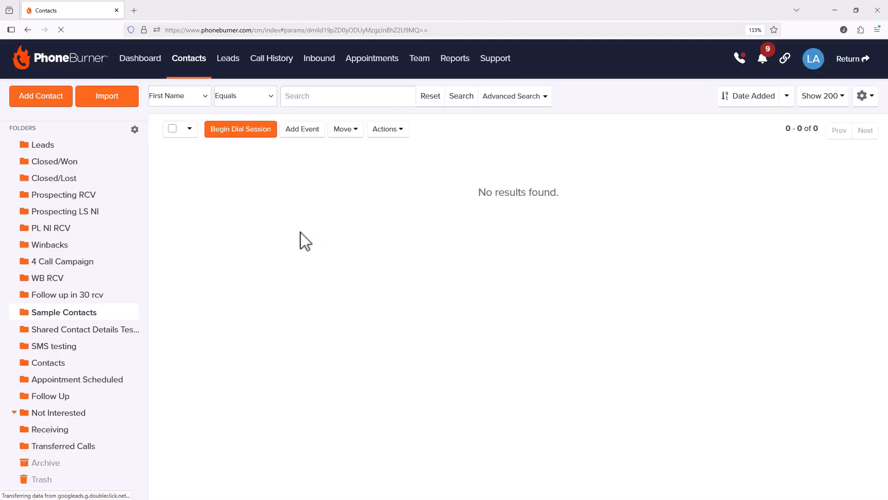
pyautogui.click(513, 97)
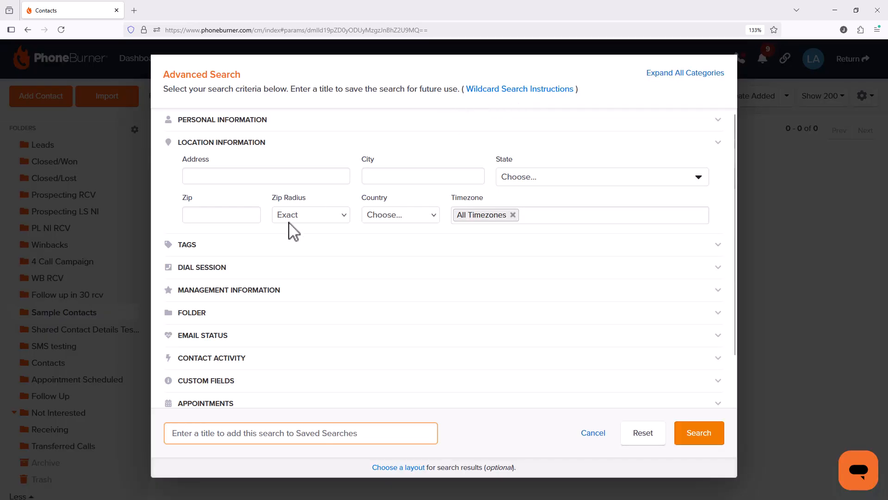
pyautogui.scroll(-2, 288, 228)
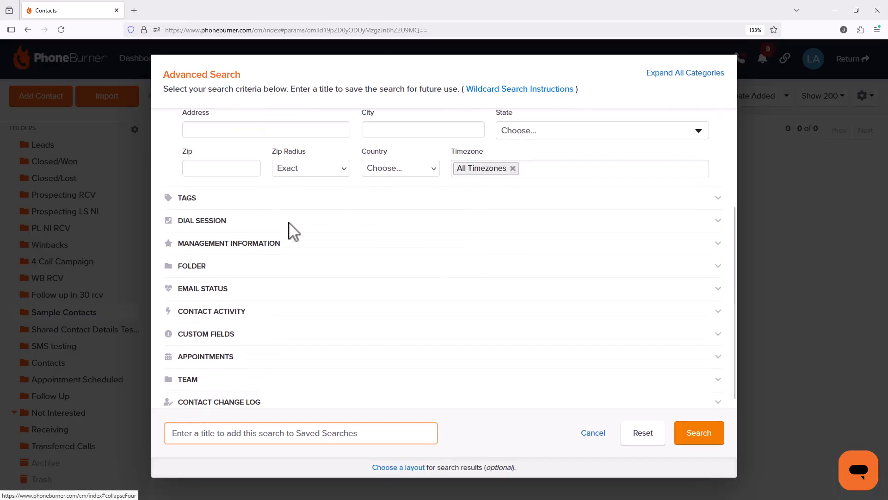
pyautogui.click(201, 380)
pyautogui.scroll(-3, 281, 333)
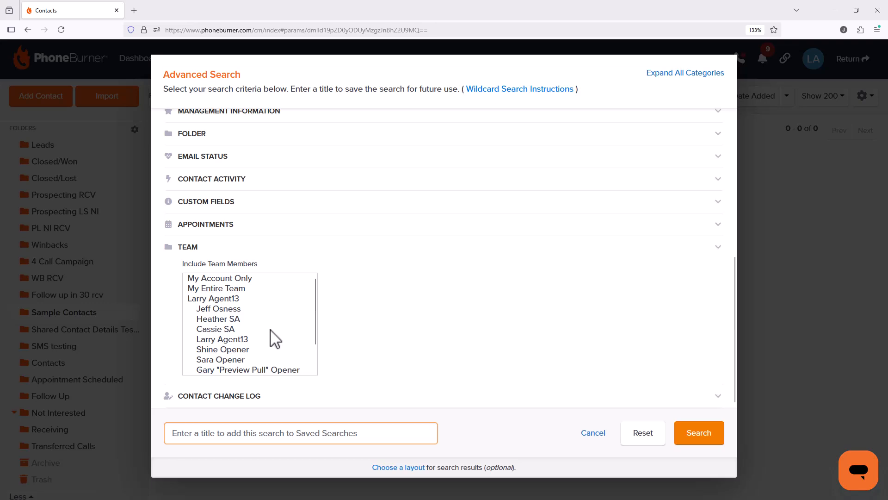
pyautogui.scroll(-2, 275, 339)
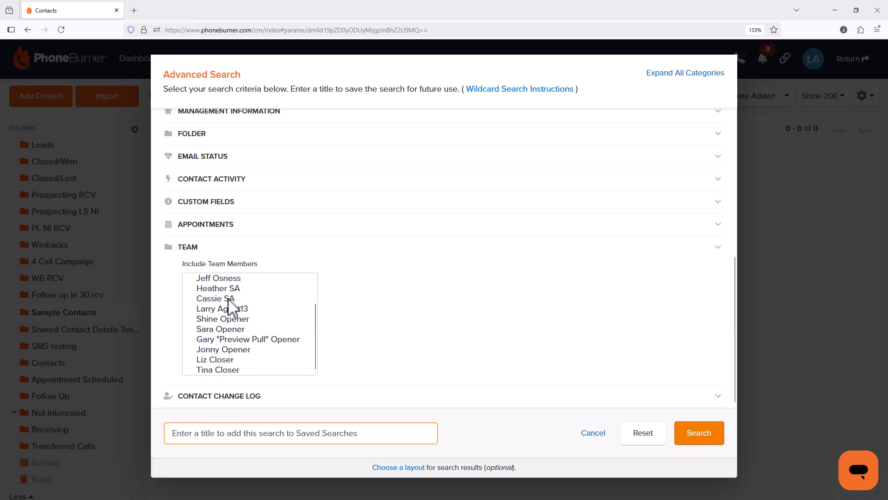
# Include the first, second, fourth, fifth and seventh individual team members in the advanced search and run it
pyautogui.click(227, 281)
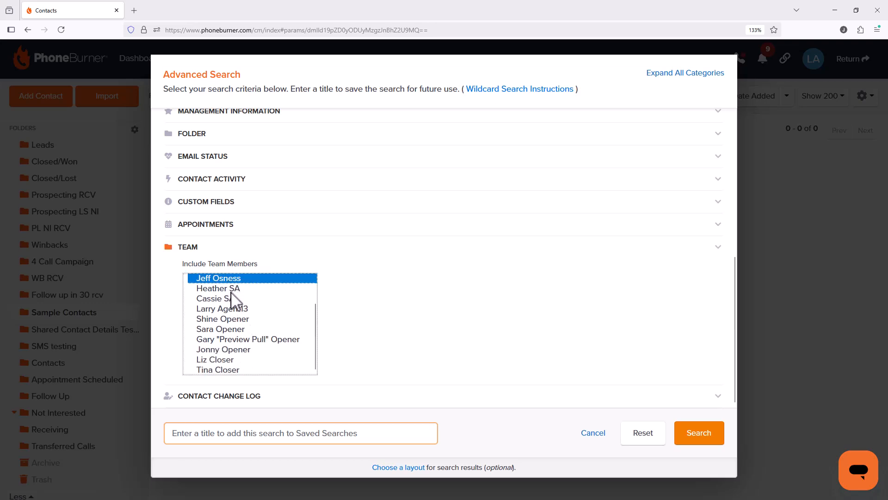
pyautogui.keyDown('ctrl'); pyautogui.click(230, 289); pyautogui.keyUp('ctrl')
pyautogui.keyDown('ctrl'); pyautogui.click(223, 319); pyautogui.keyUp('ctrl')
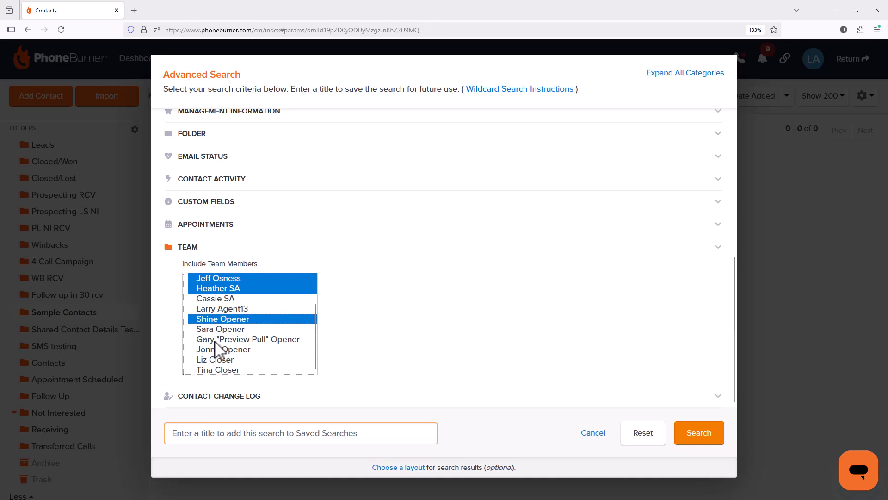
pyautogui.keyDown('ctrl'); pyautogui.click(214, 341); pyautogui.keyUp('ctrl')
pyautogui.keyDown('ctrl'); pyautogui.click(220, 309); pyautogui.keyUp('ctrl')
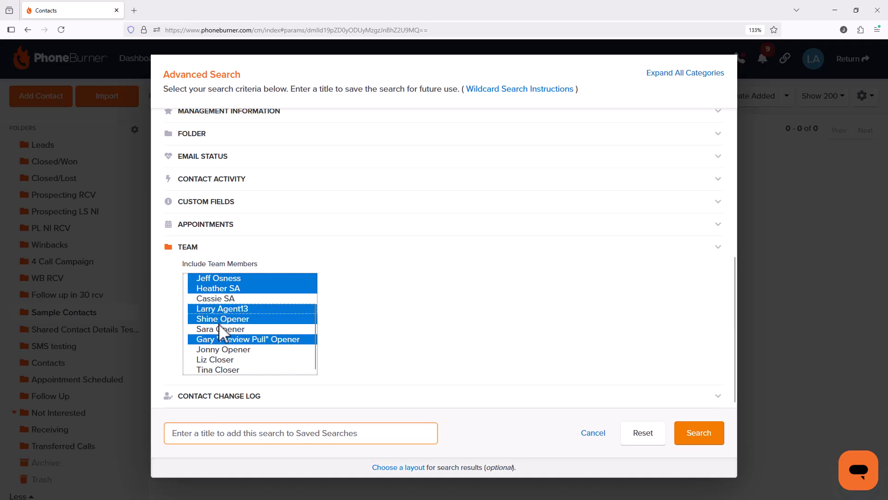
pyautogui.scroll(2, 235, 310)
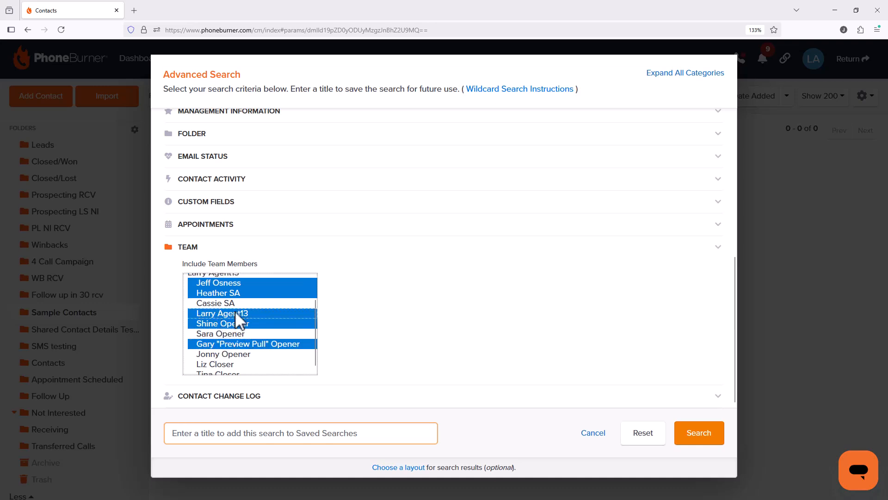
pyautogui.click(689, 422)
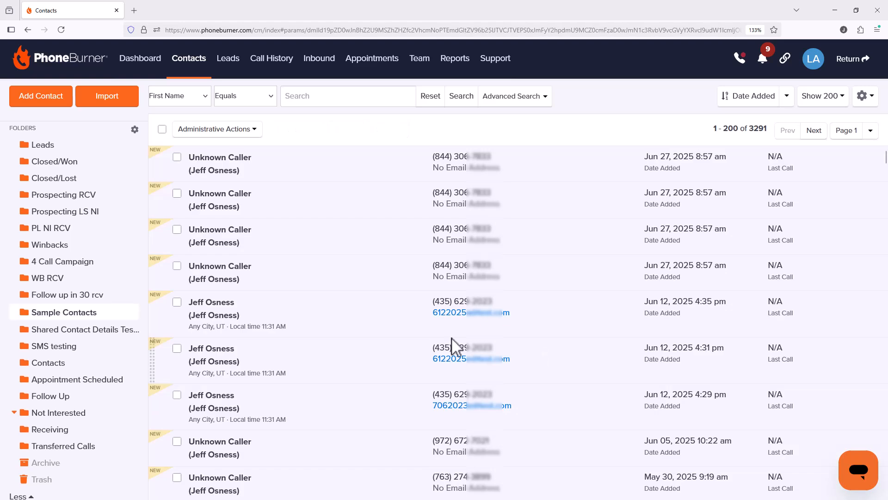
# Examine the contacts found and the team member named as owner under each one
pyautogui.scroll(-10, 311, 277)
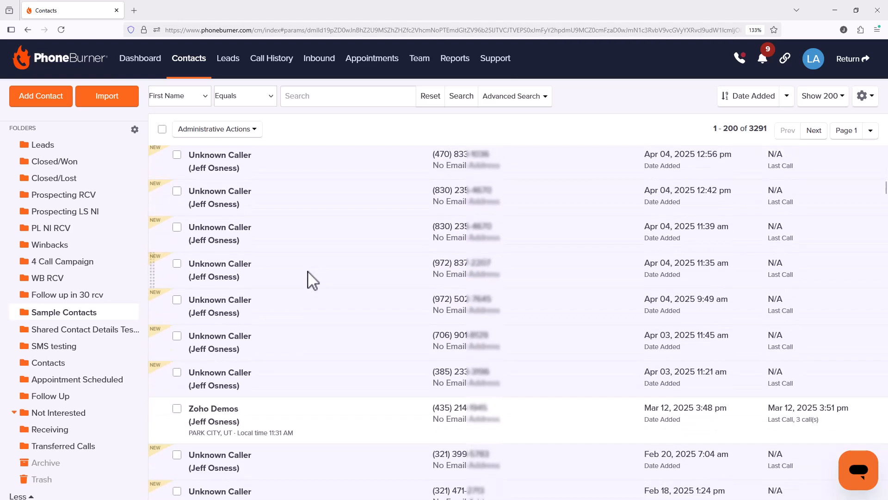
pyautogui.scroll(-10, 311, 278)
pyautogui.scroll(5, 296, 291)
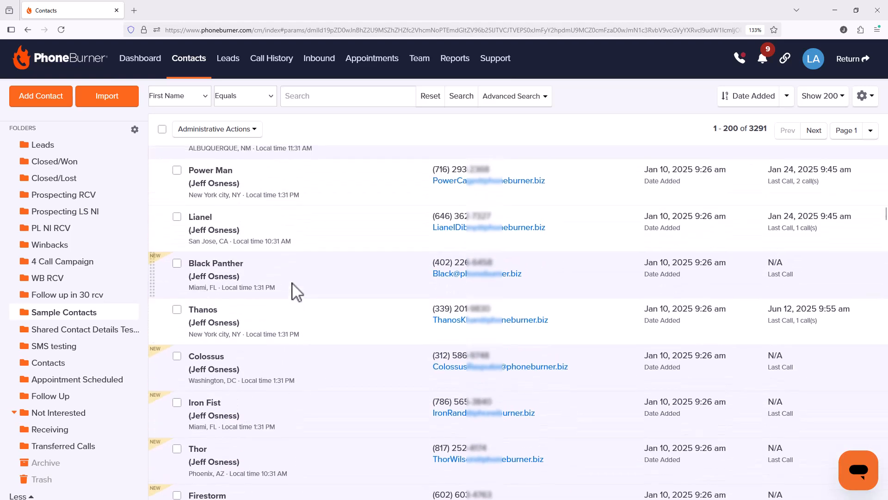
pyautogui.scroll(15, 296, 291)
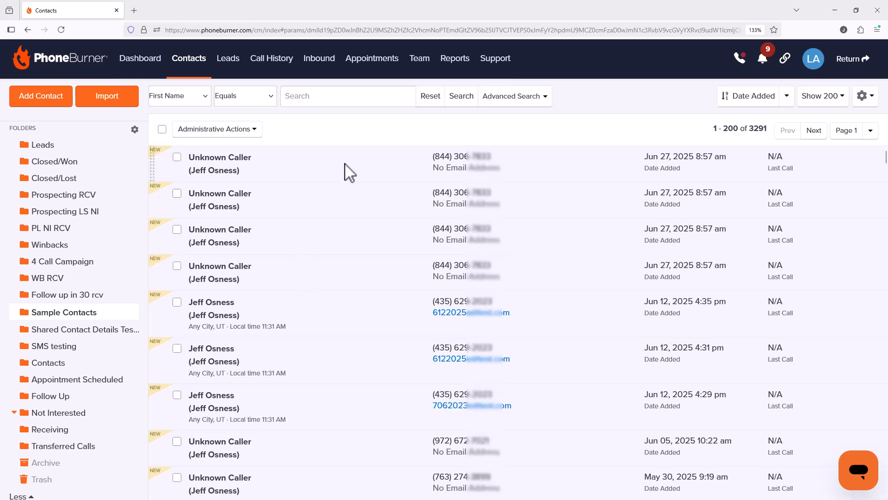
# Check which administrative actions are available for the contacts found, without applying any
pyautogui.click(232, 129)
pyautogui.moveTo(230, 153)
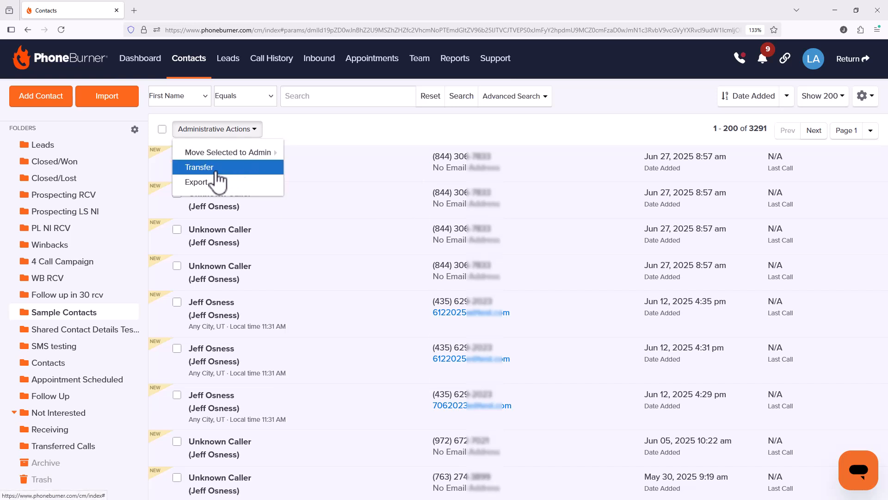
pyautogui.click(377, 129)
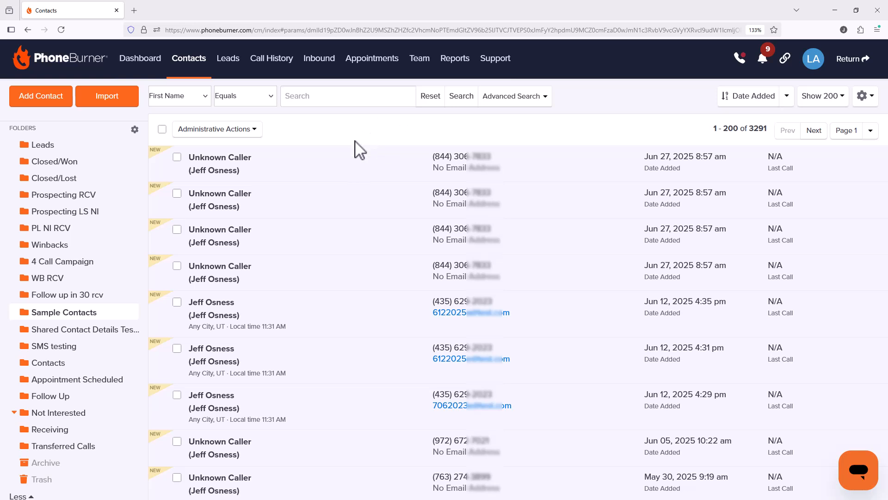
# Return to the admin account and review the assigned groups and supervisor permissions of the Super Group supervisor
pyautogui.click(857, 65)
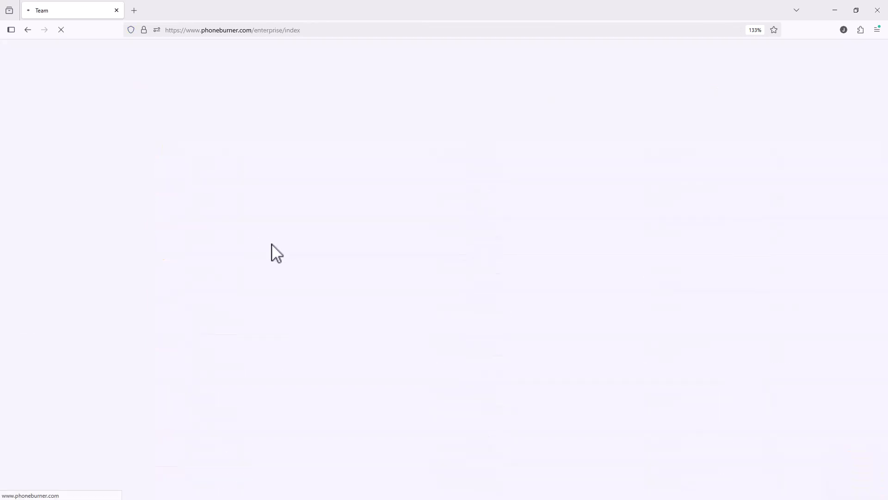
pyautogui.scroll(-4, 361, 287)
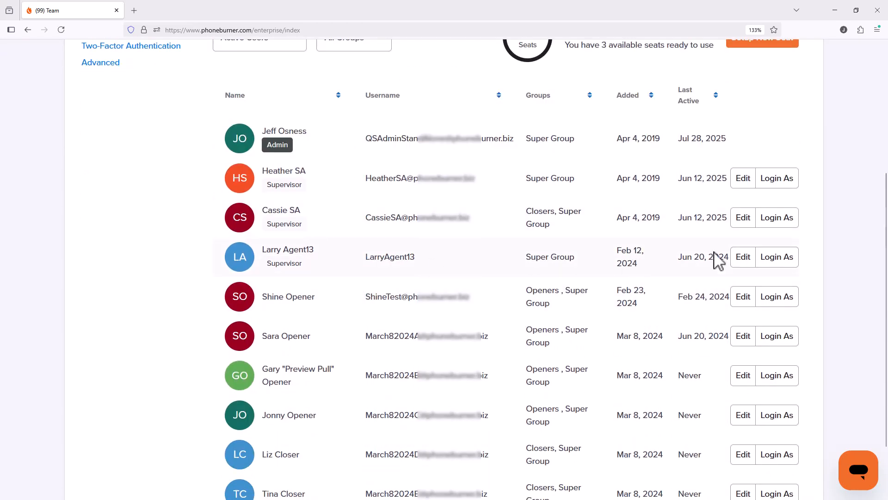
pyautogui.click(743, 257)
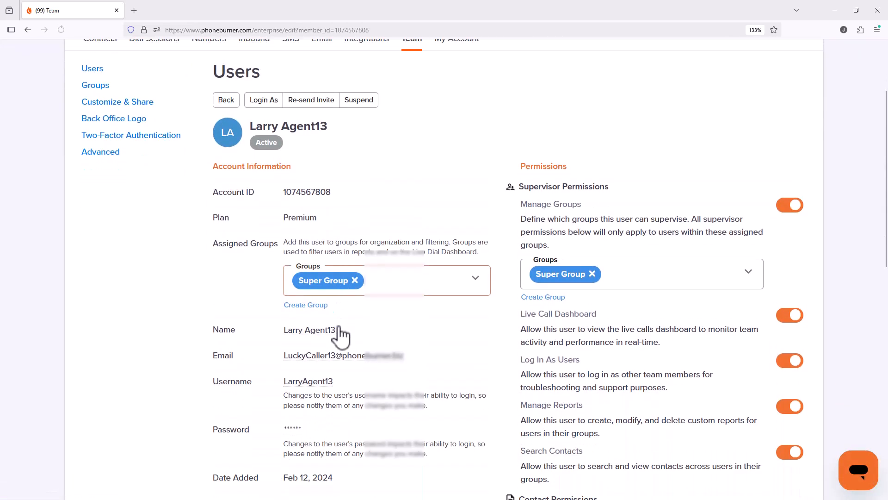
pyautogui.scroll(-2, 488, 227)
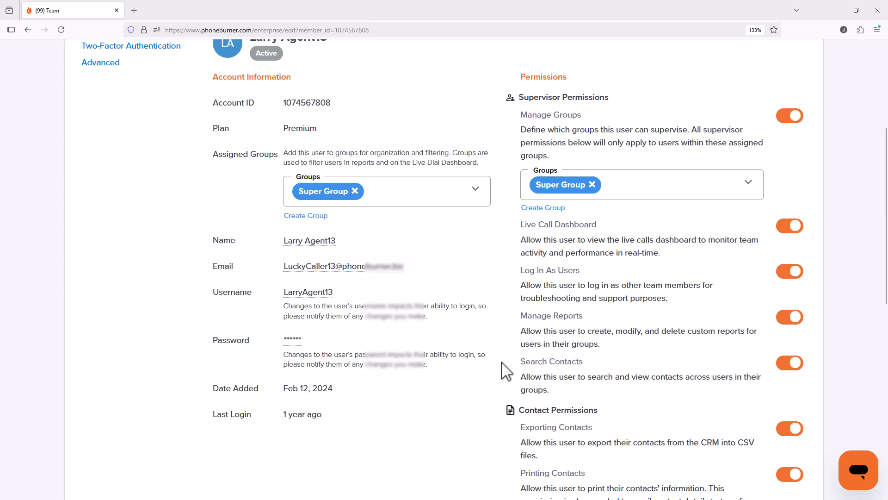
pyautogui.scroll(5, 518, 393)
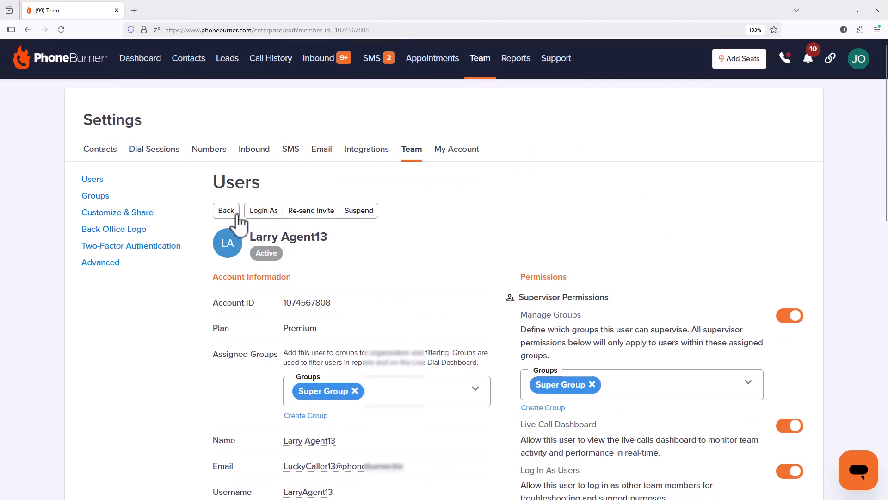
# Go back to the user list and review the Closers supervisor's assigned groups, supervised groups and permissions
pyautogui.click(236, 214)
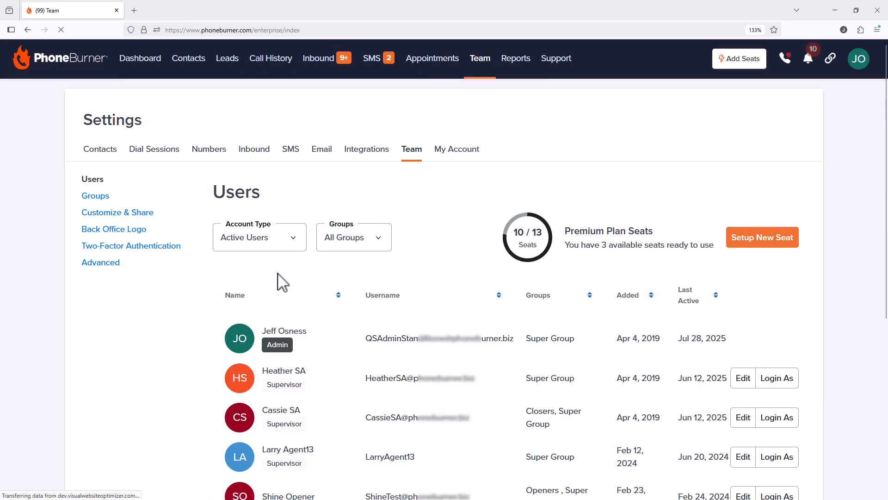
pyautogui.click(740, 419)
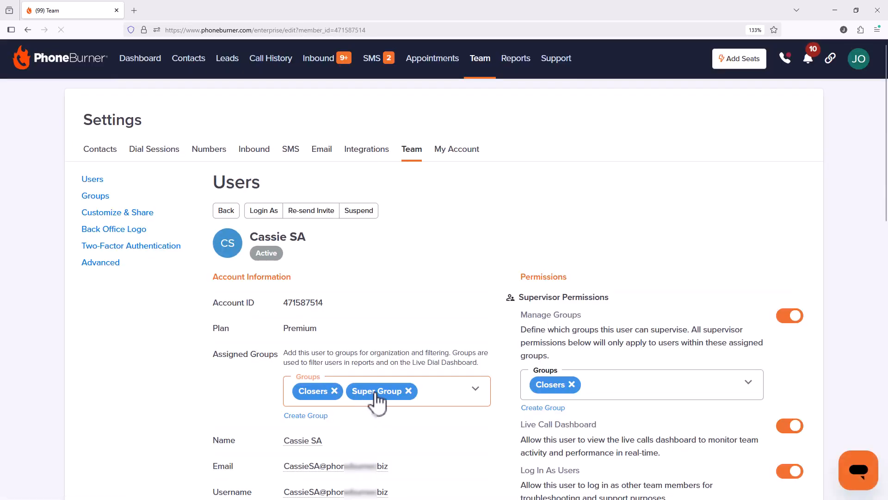
pyautogui.scroll(-5, 460, 301)
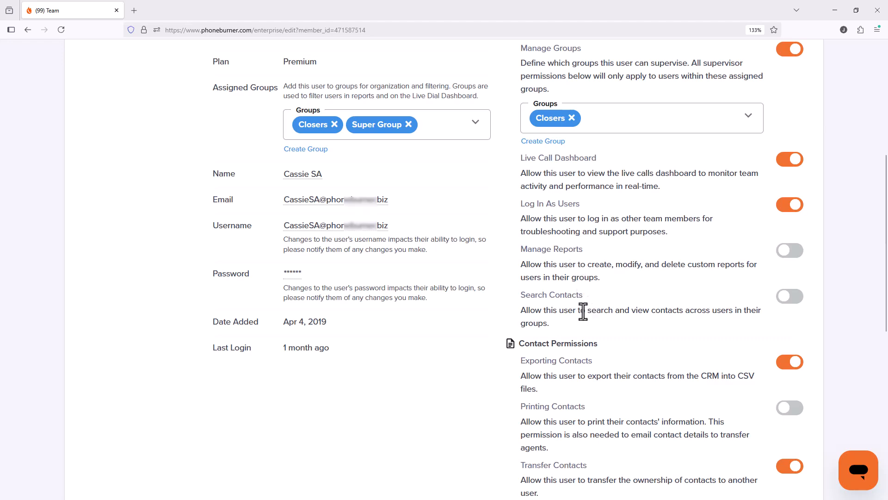
# Log in as the Closers supervisor and check the contact advanced search categories for a Team option, leaving without searching
pyautogui.scroll(5, 583, 310)
pyautogui.click(260, 213)
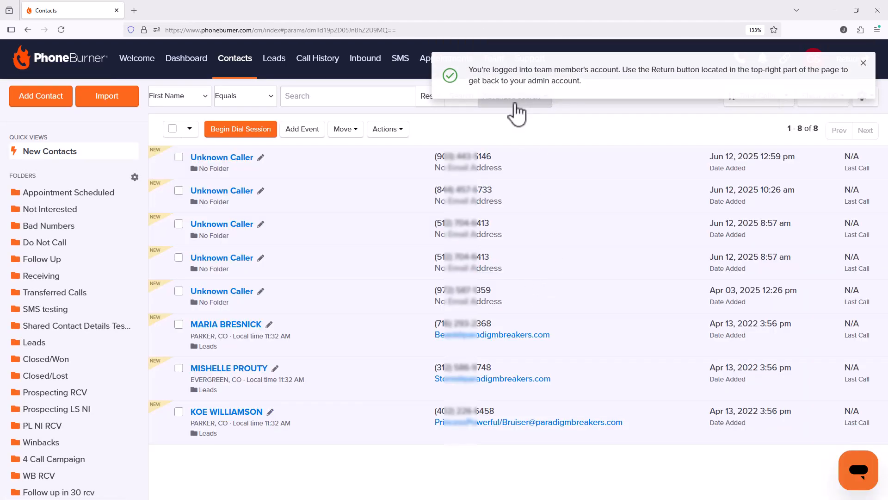
pyautogui.click(517, 107)
pyautogui.scroll(-2, 287, 381)
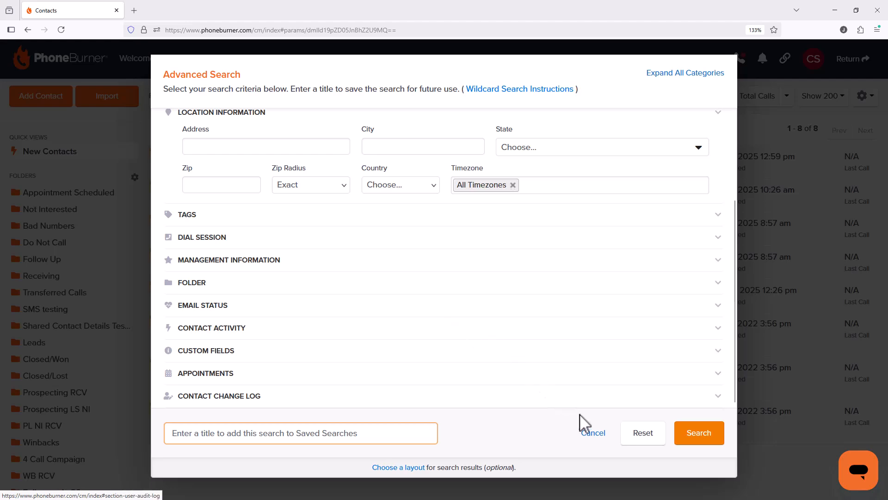
pyautogui.click(590, 436)
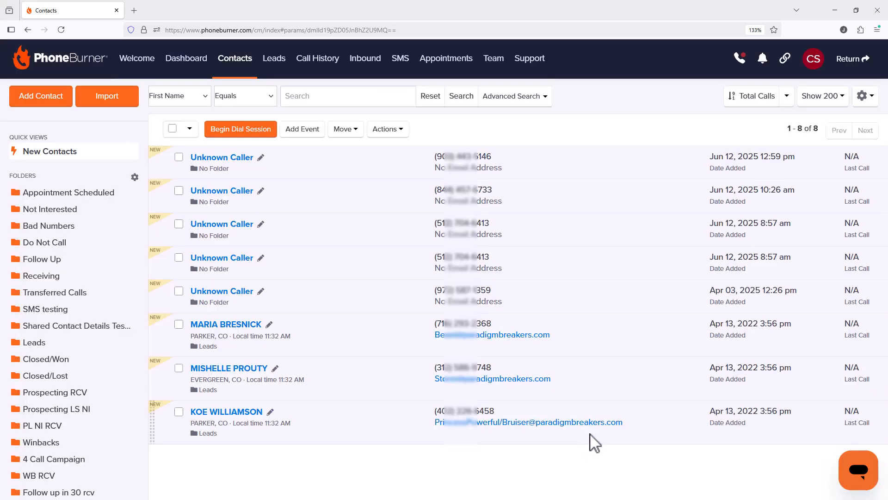
# View the Closers supervisor's Team page and log in as the first Closers team member below the supervisor
pyautogui.click(500, 66)
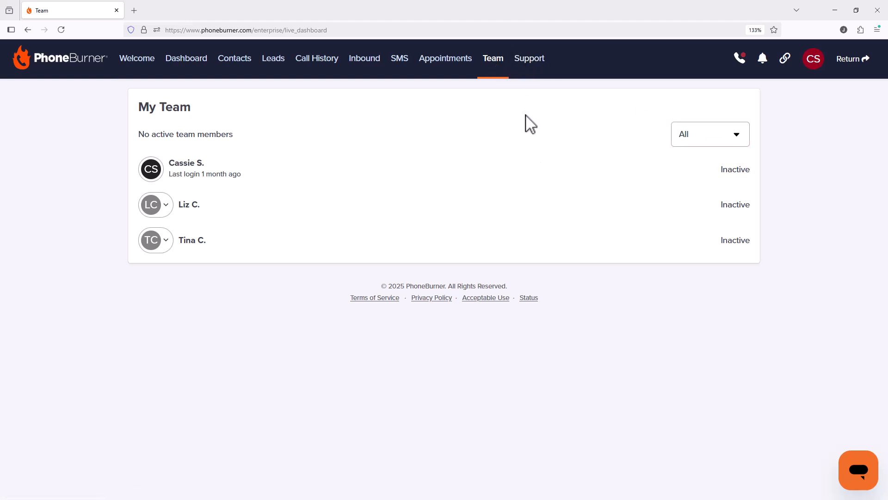
pyautogui.click(164, 206)
pyautogui.click(162, 235)
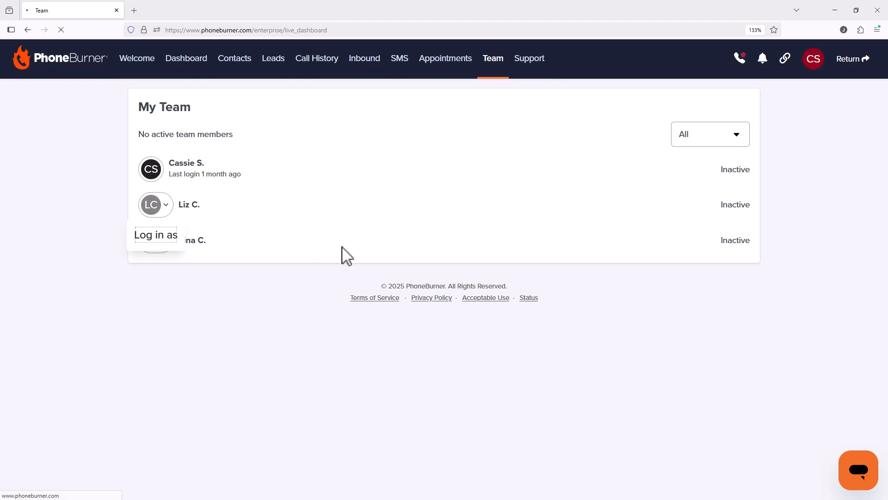